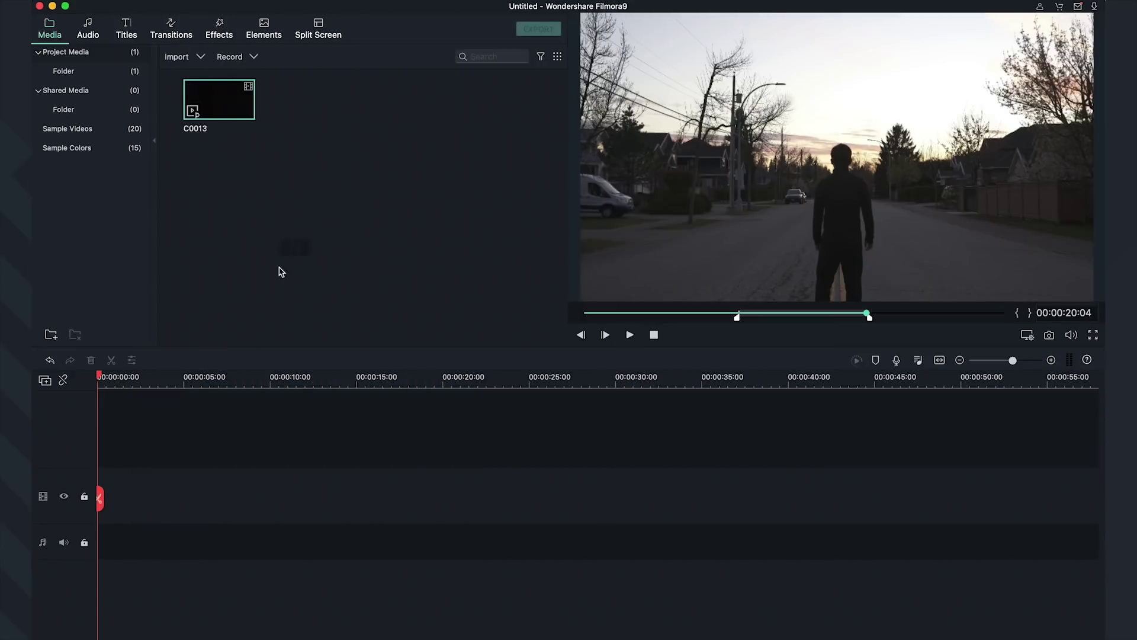
Step: Place the C0013 clip at the start of the video track, keeping the 1920x1080, 30 fps project settings, and play it back
left_click_drag(219, 100, 118, 495)
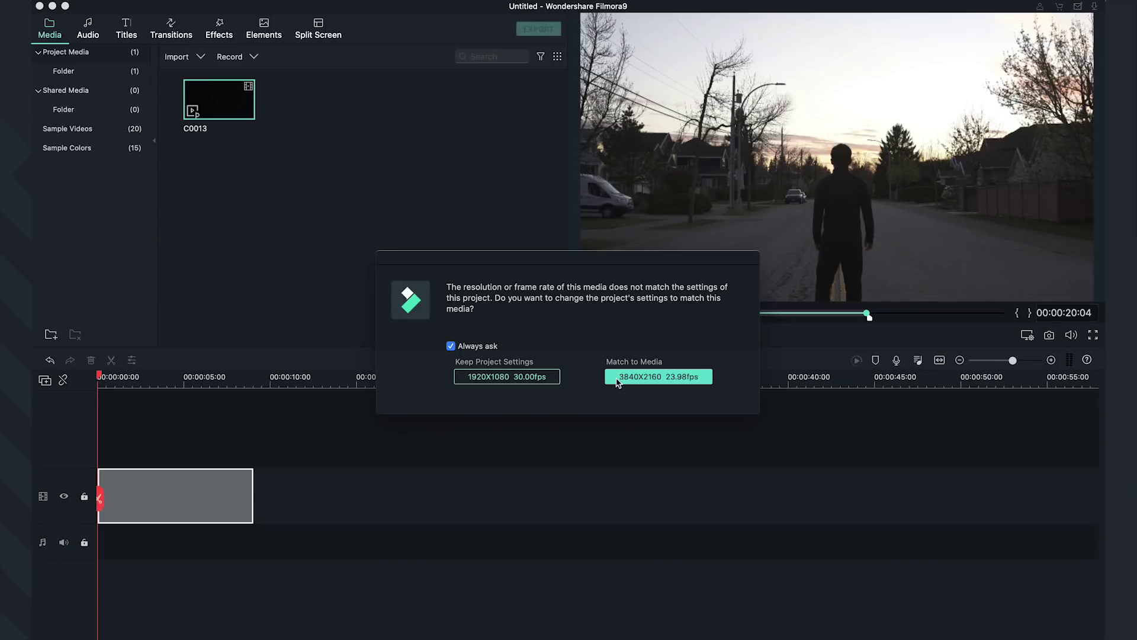
left_click(541, 386)
left_click(163, 402)
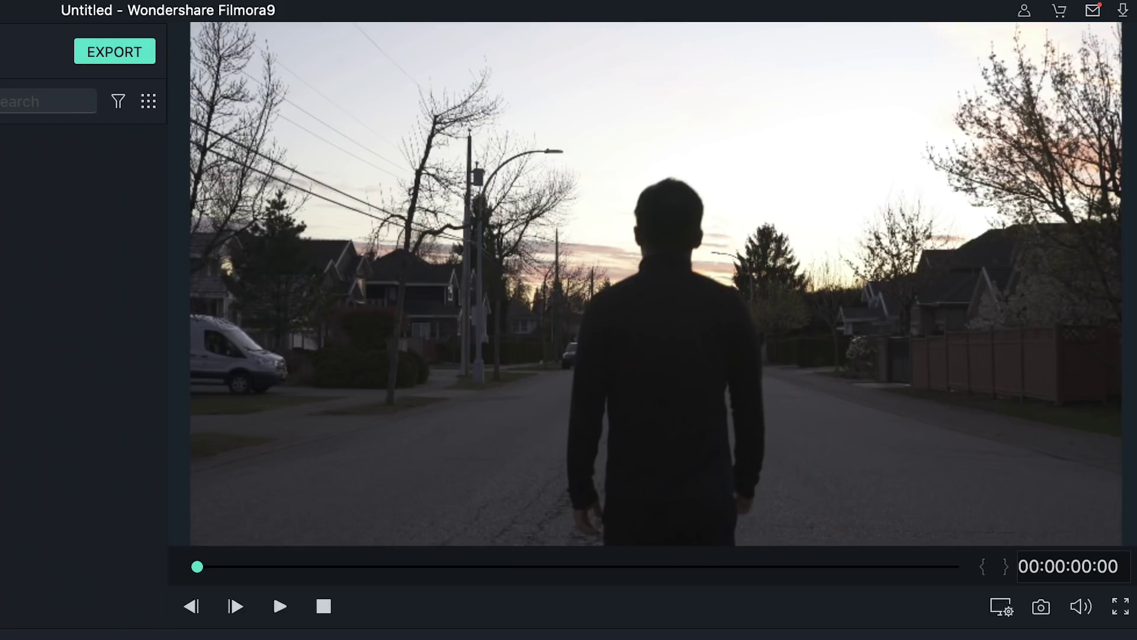
key("space")
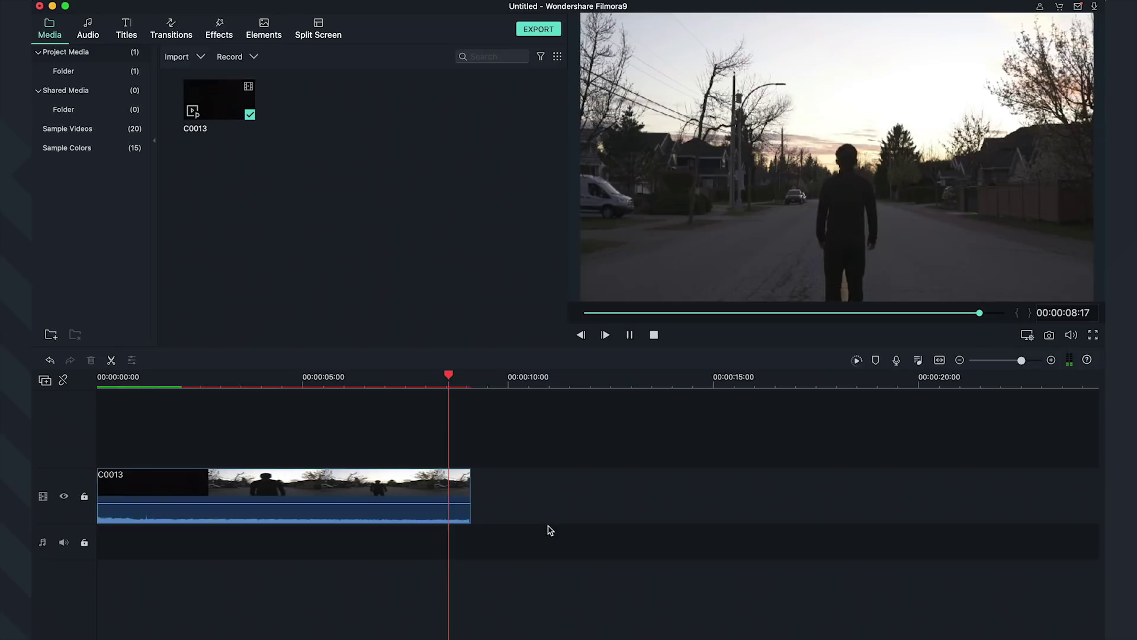
left_click(450, 375)
Step: In Advanced Color Correction for the C0013 clip, set the white balance Temperature to -67 and Tint to 9
left_click(373, 487)
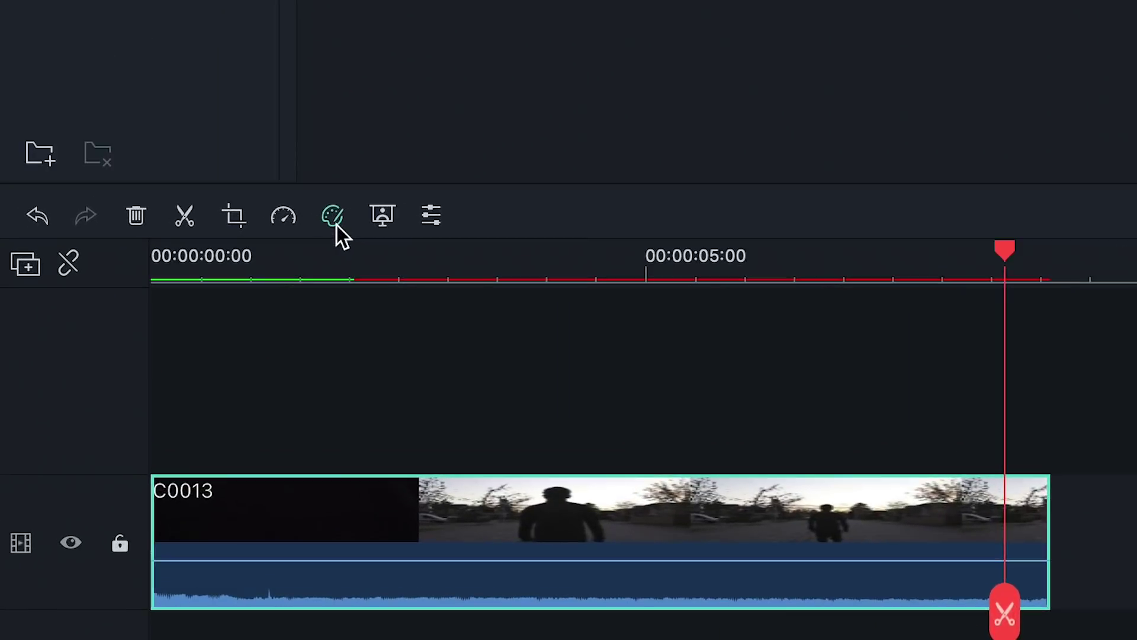
left_click(173, 362)
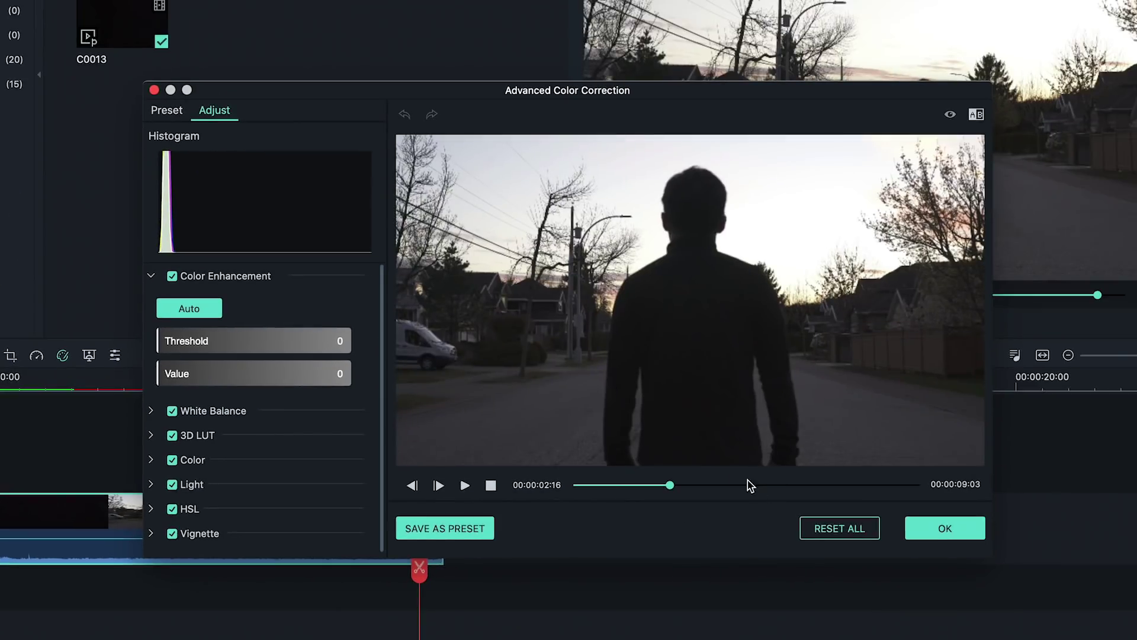
left_click_drag(741, 485, 754, 484)
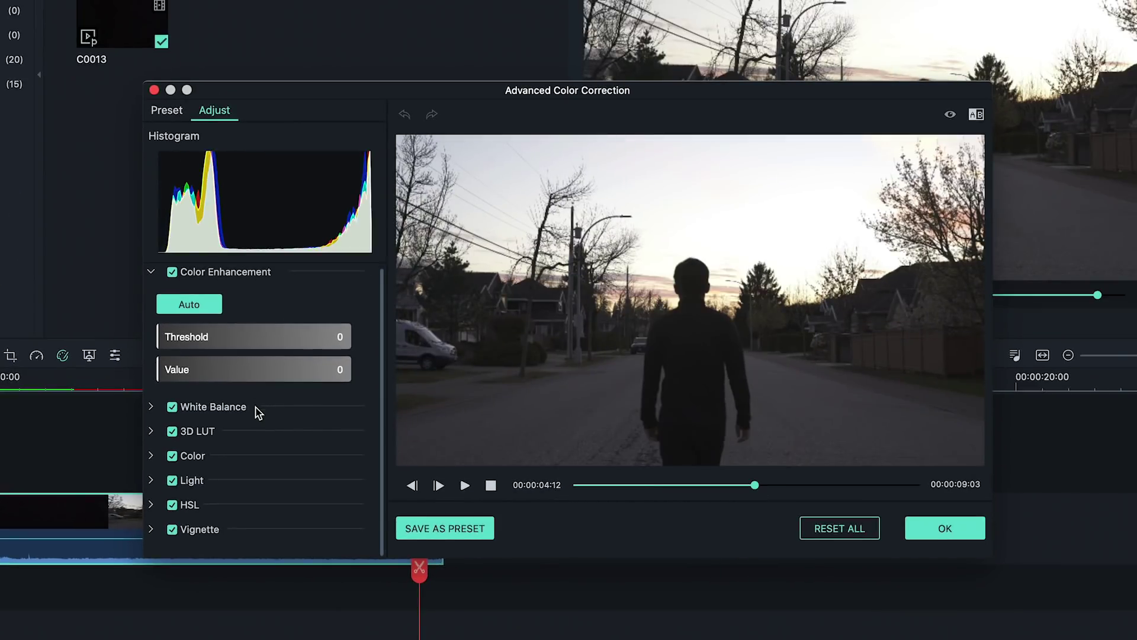
left_click(152, 411)
left_click_drag(255, 455, 191, 456)
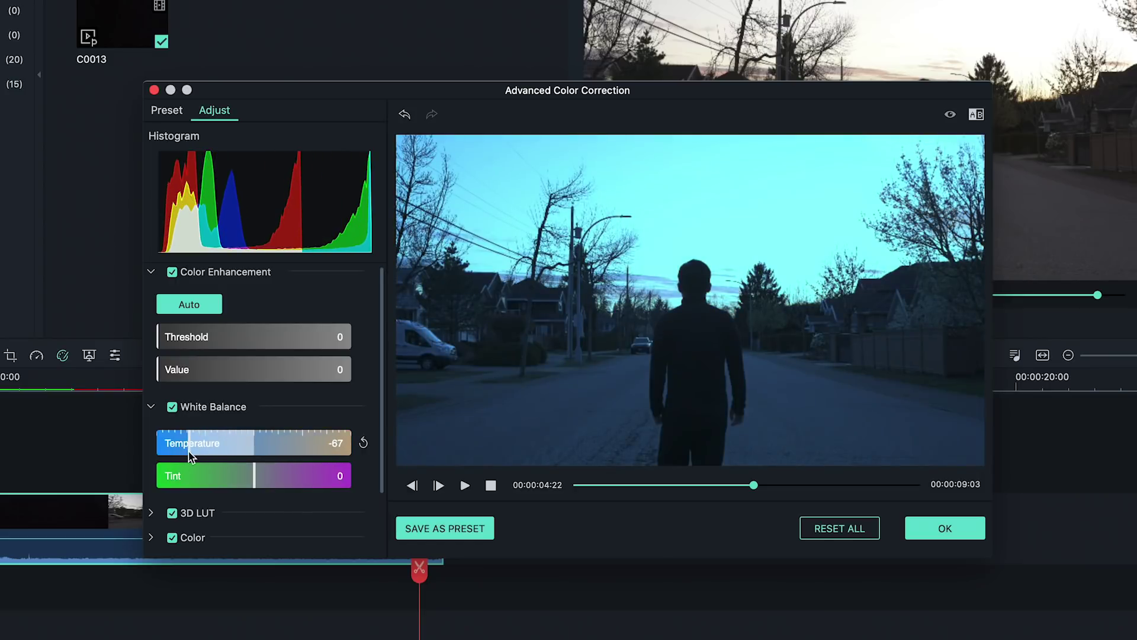
left_click_drag(254, 481, 269, 481)
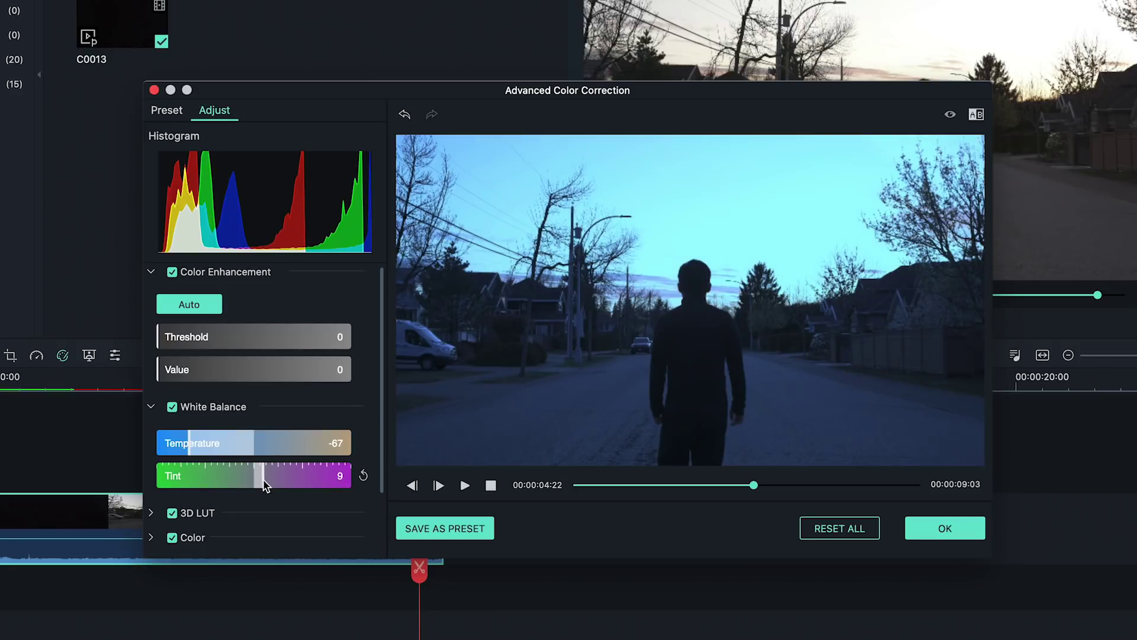
Step: Set the color correction's Exposure to -7, Brightness to -25, Contrast to 49, Vibrance to 23 and Saturation to 19
scroll(151, 462, "down", 3)
left_click(152, 458)
scroll(153, 462, "down", 5)
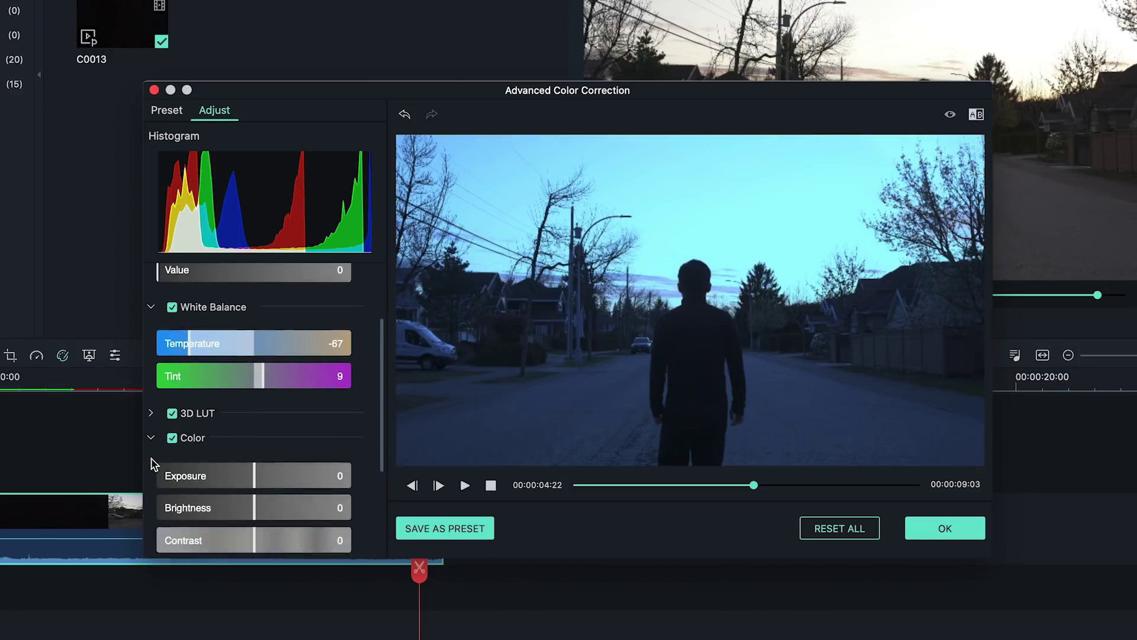
left_click(152, 514)
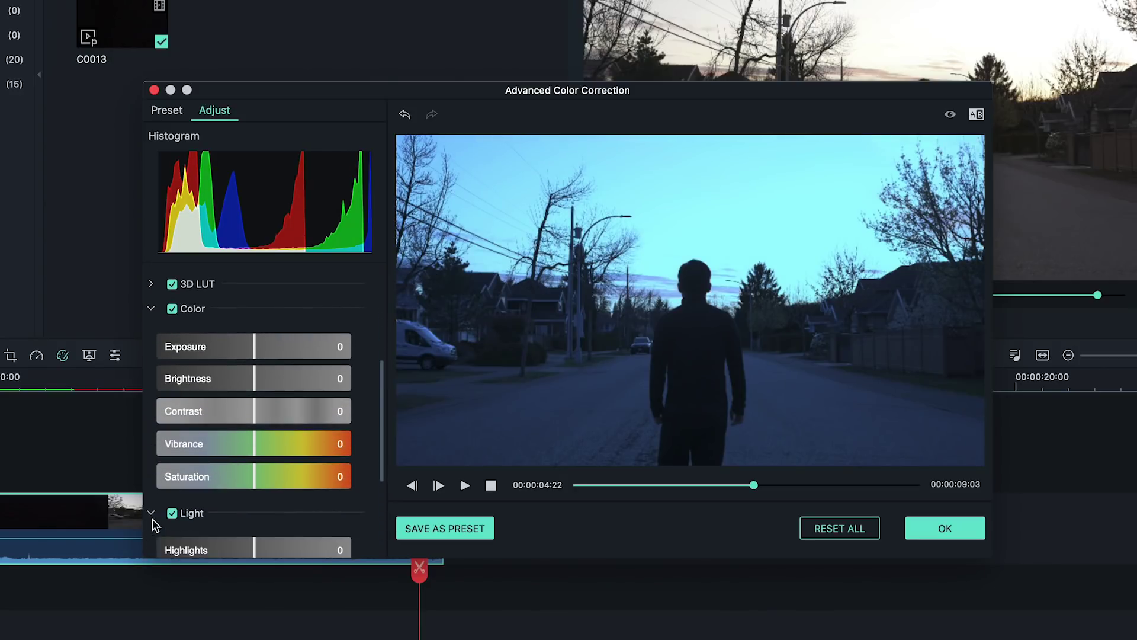
scroll(237, 450, "down", 2)
scroll(236, 453, "up", 1)
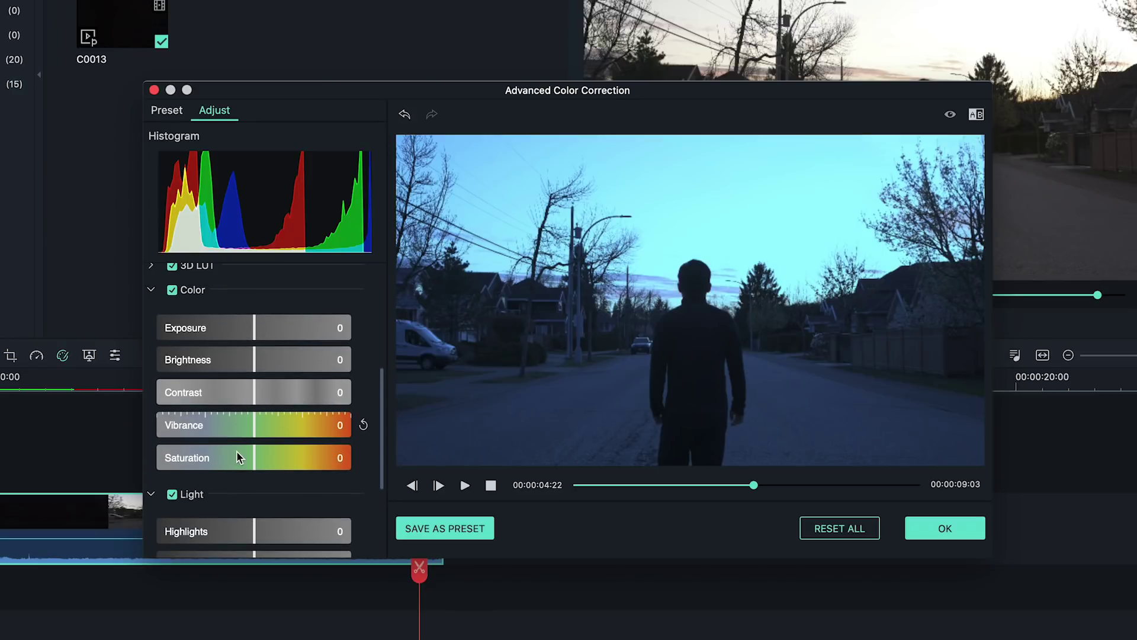
left_click_drag(253, 331, 302, 393)
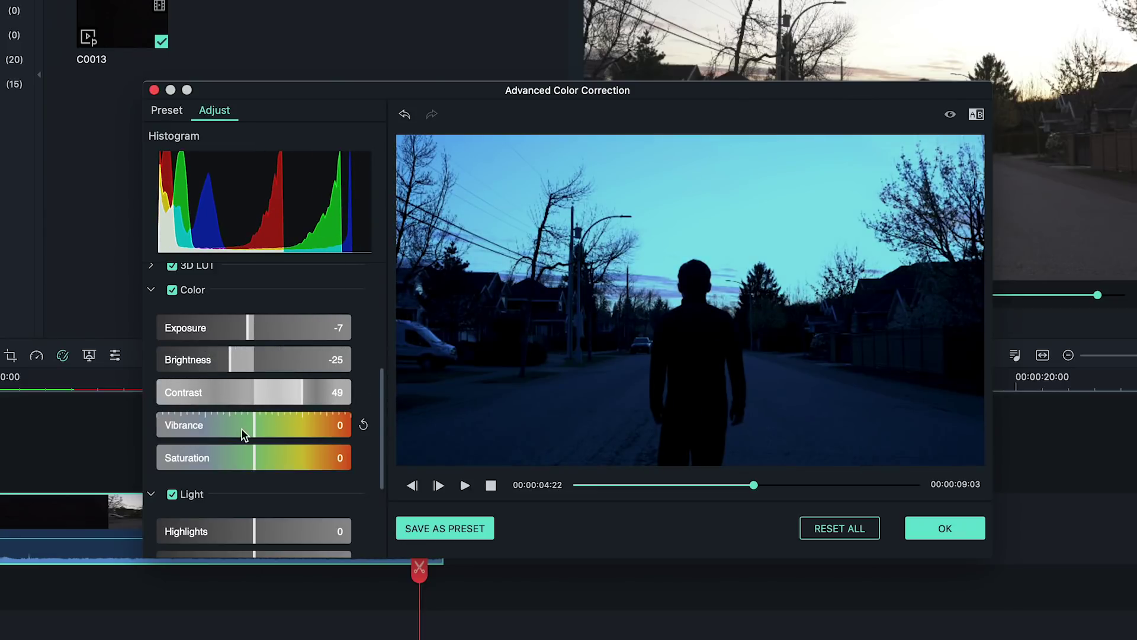
mouse_move(266, 432)
left_mouse_down()
mouse_move(309, 431)
mouse_move(278, 437)
left_mouse_up()
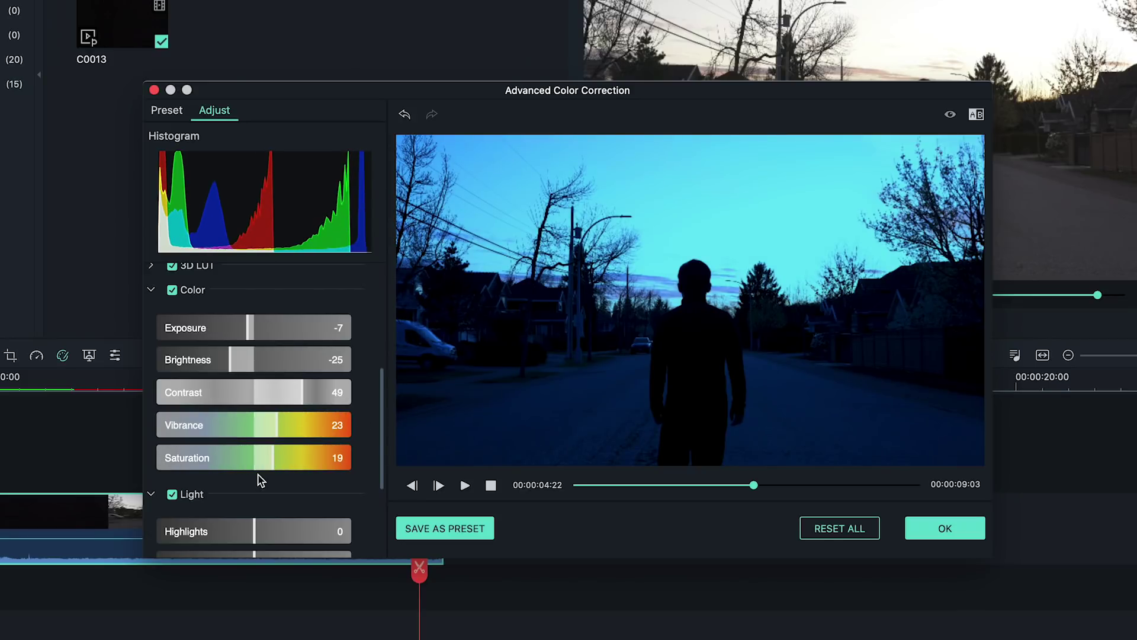
Step: Set Contrast to 58, Vibrance to 29, Highlights to -100, Shadows to 41, Whites to -25 and Blacks to -24, and increase the teal HSL hue
scroll(258, 480, "down", 3)
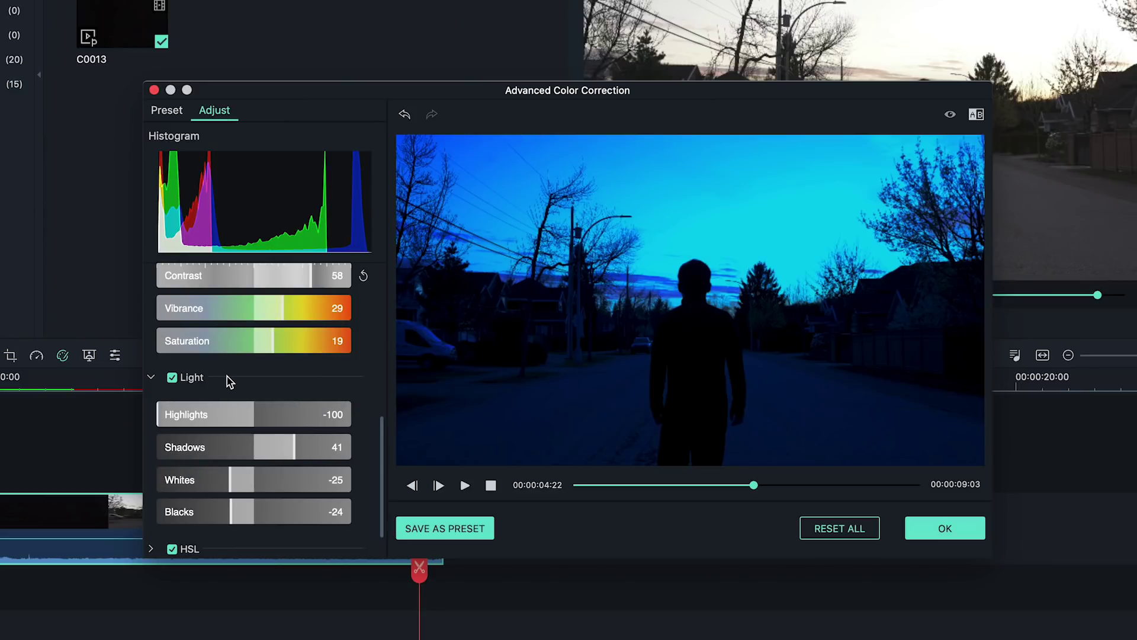
scroll(230, 382, "down", 2)
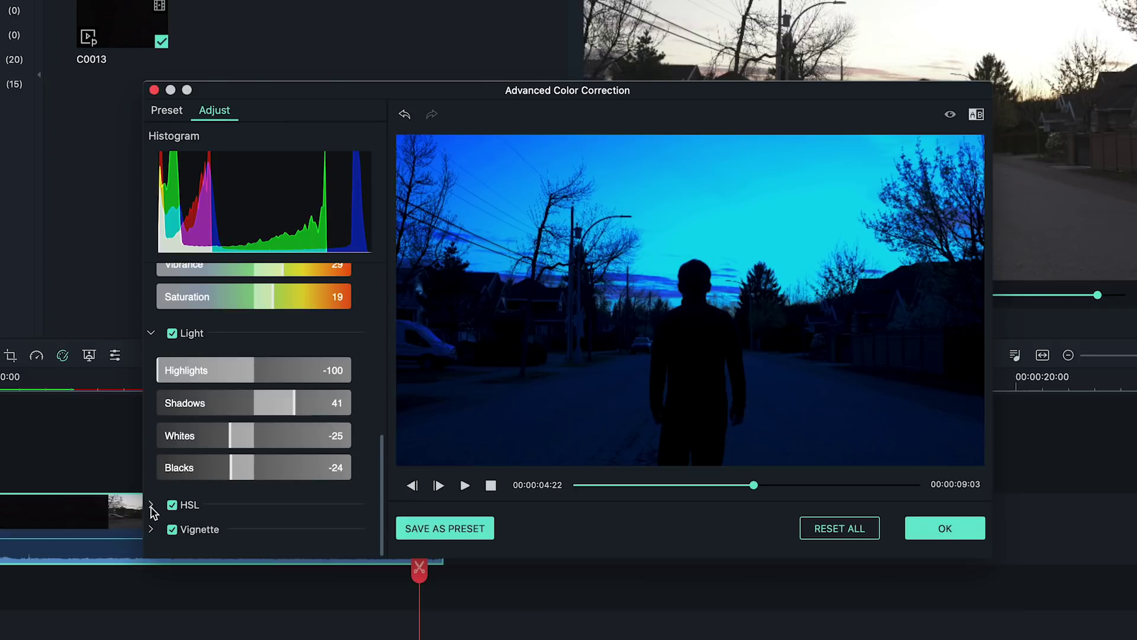
scroll(152, 512, "down", 8)
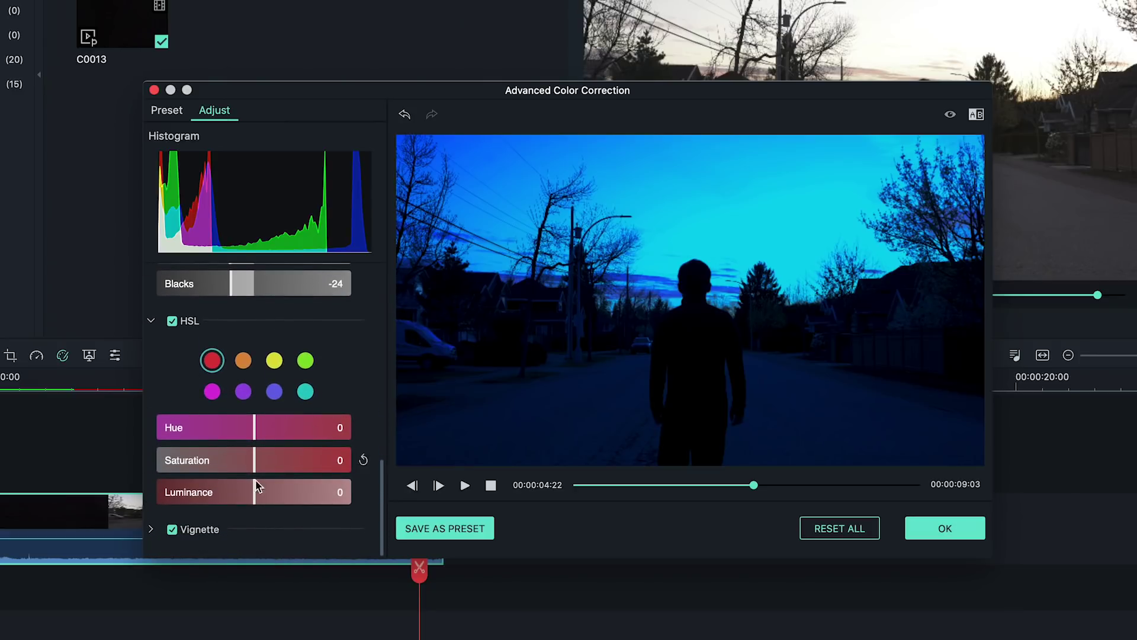
left_click(306, 393)
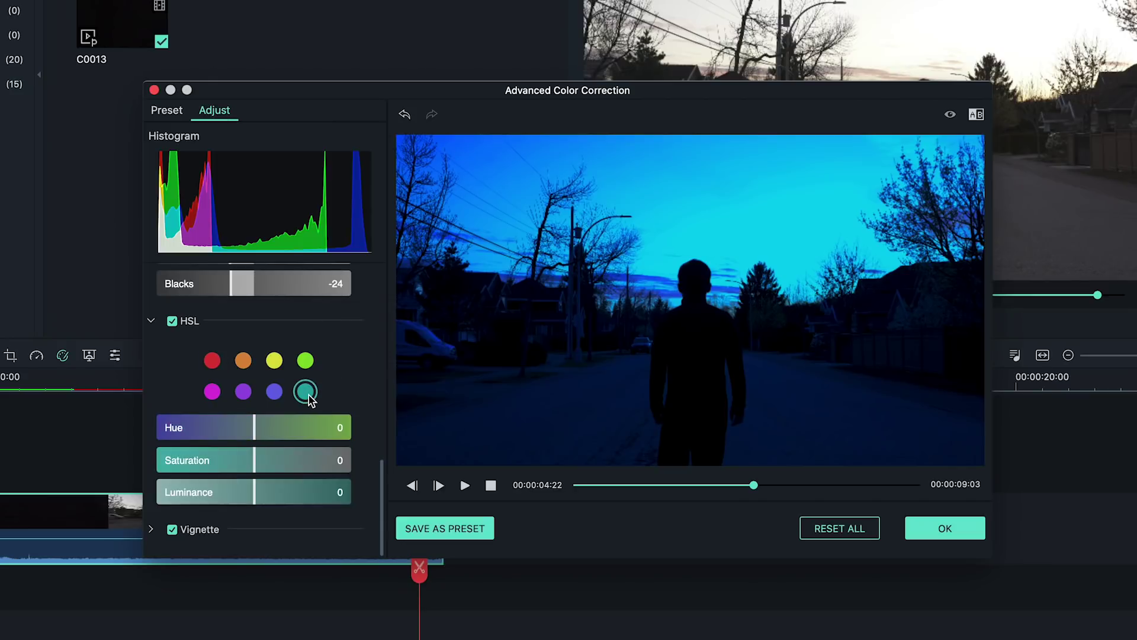
left_click_drag(255, 438, 341, 434)
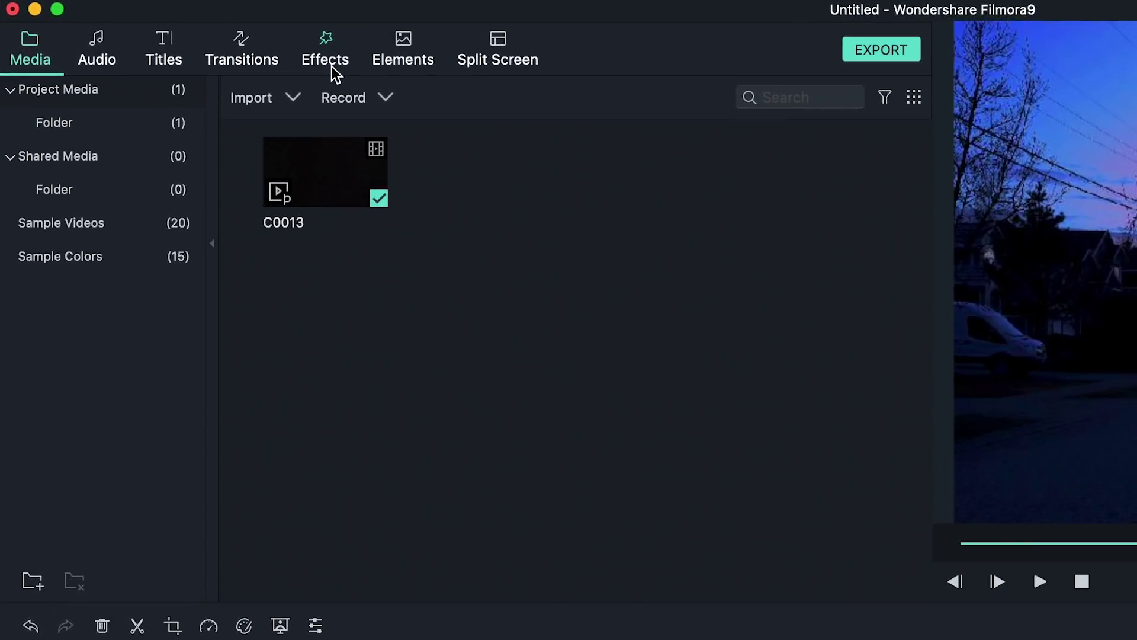
Step: Find the Chromatic Aberration effect and place it on the track above the clip, extended to the clip's full length
left_click(224, 40)
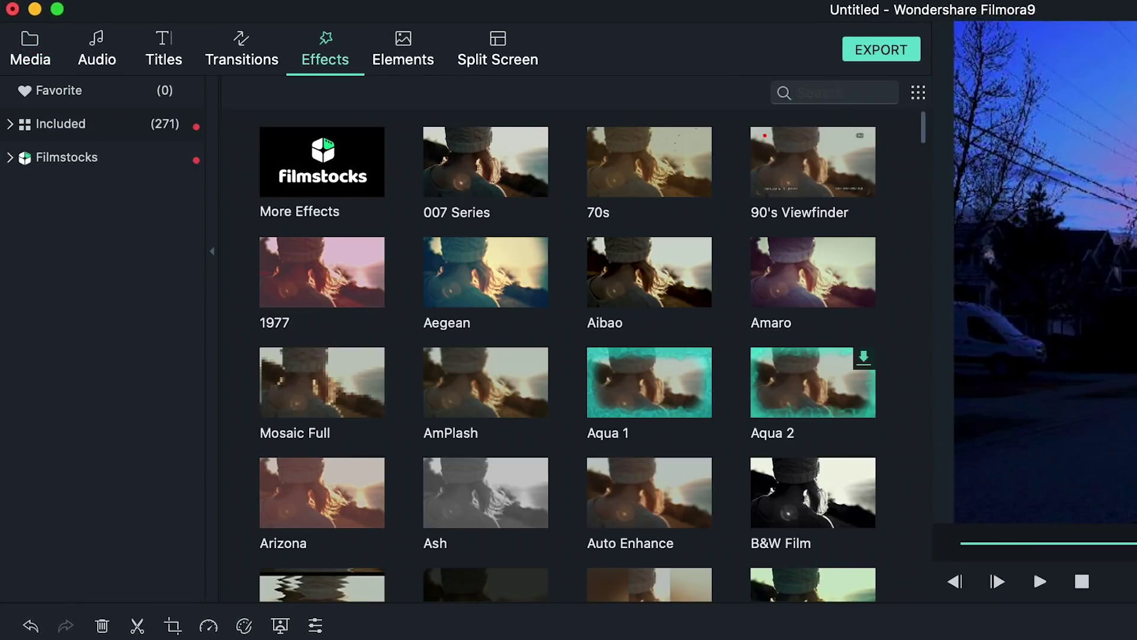
type("Chrom")
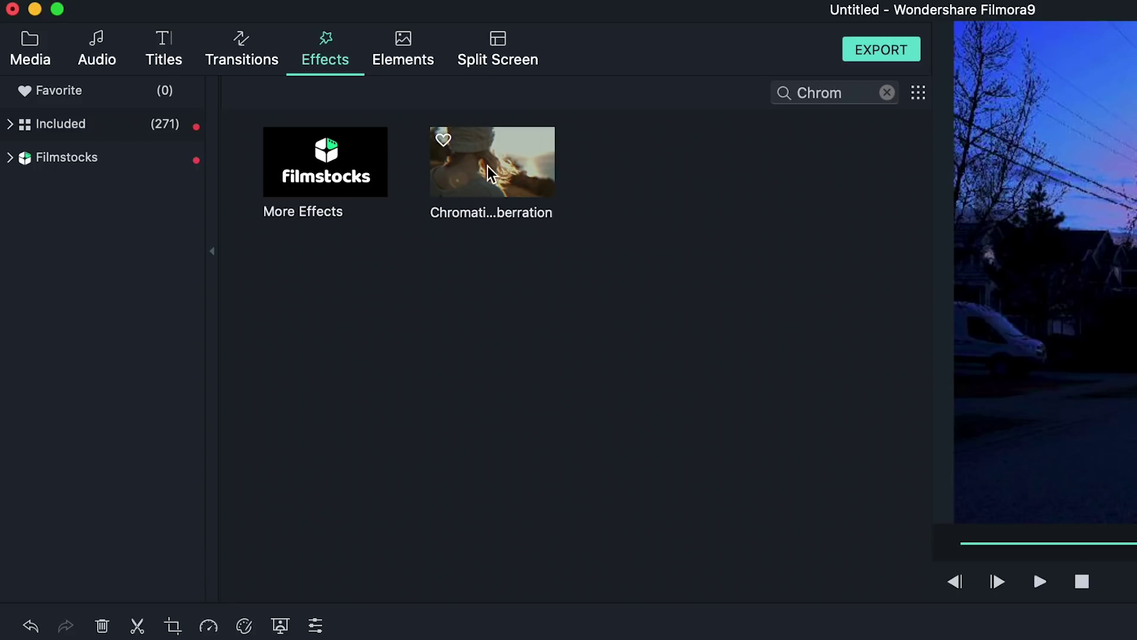
left_click_drag(492, 173, 103, 456)
left_click_drag(301, 462, 467, 462)
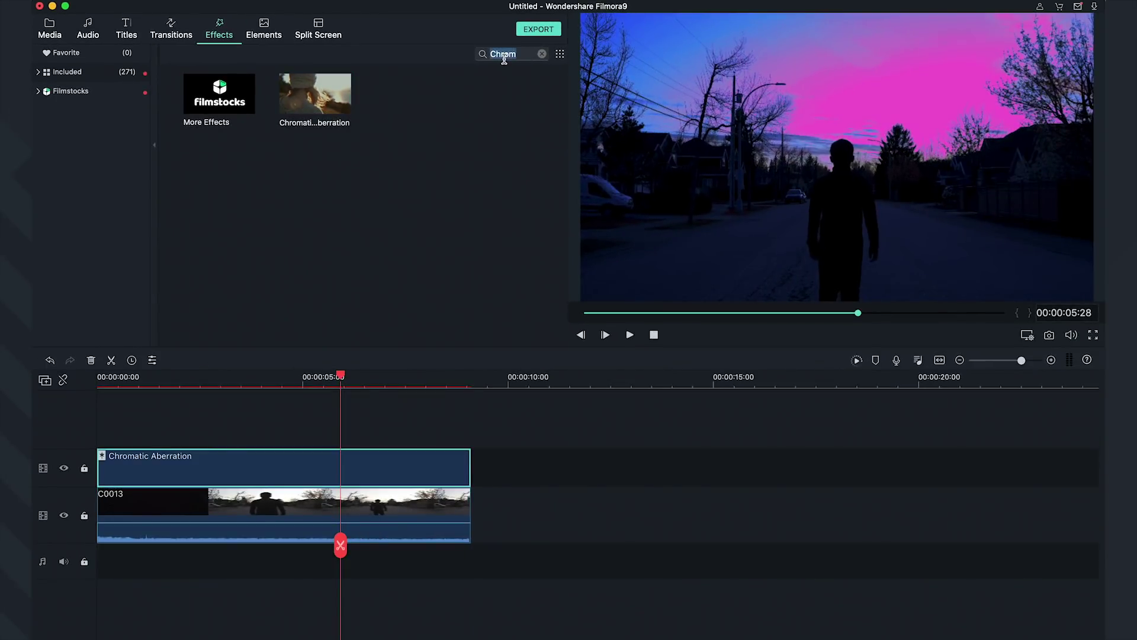
Step: Find the Old video effect and place it above Chromatic Aberration, extended to the clip's full length
type("Video")
left_click_drag(315, 93, 196, 449)
left_click_drag(302, 449, 470, 449)
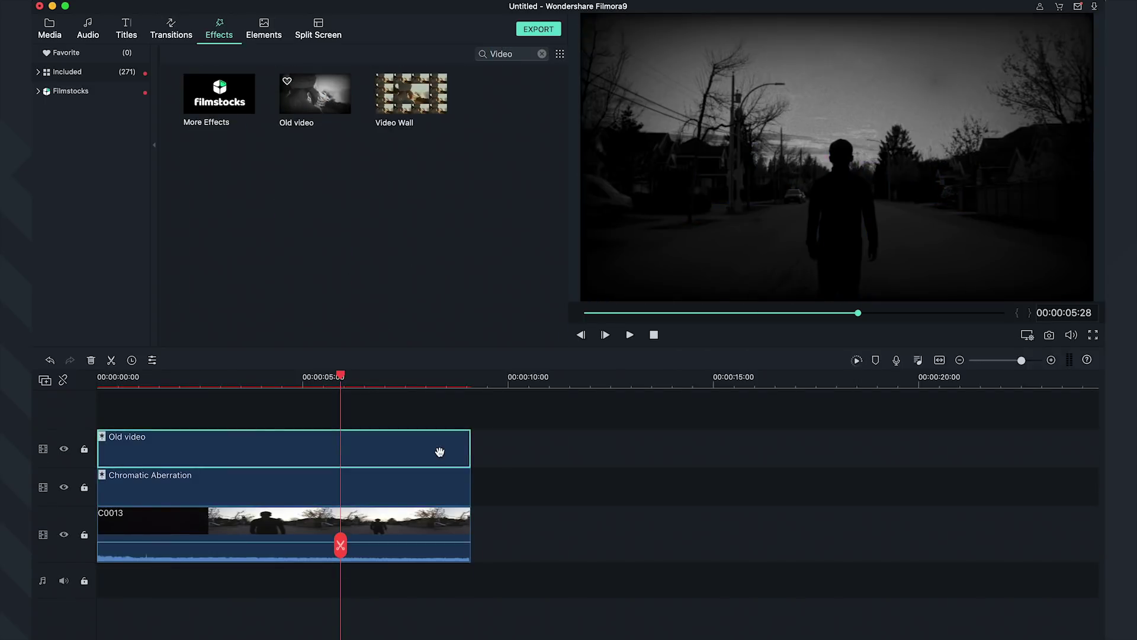
Step: Set the Old video effect's Fade to 80 and apply the setting
double_click(440, 452)
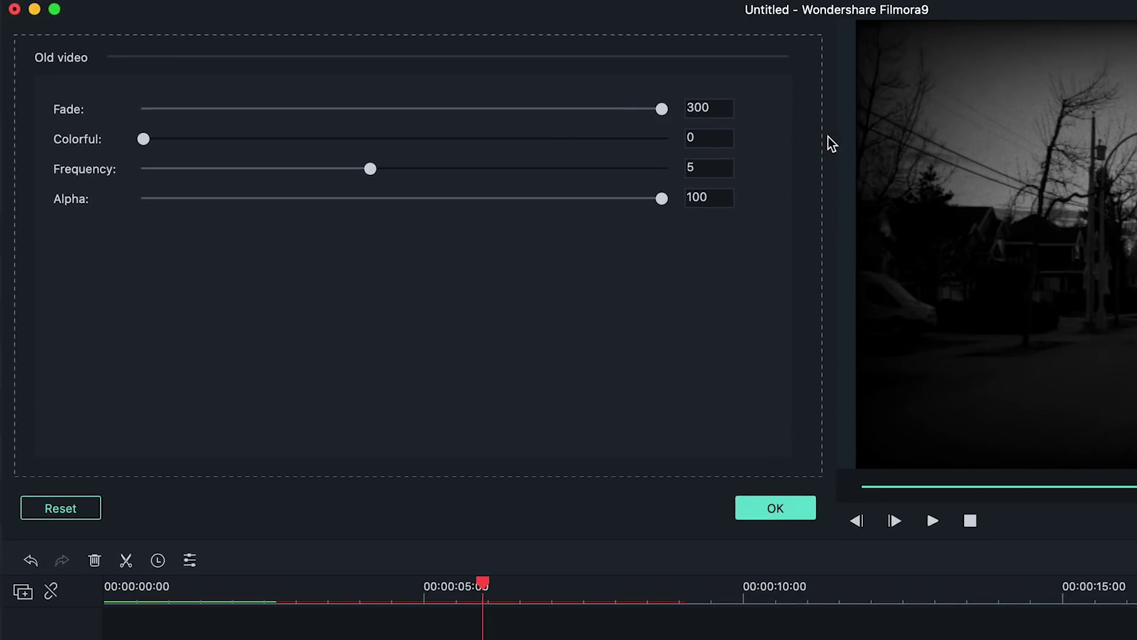
left_click_drag(416, 111, 281, 111)
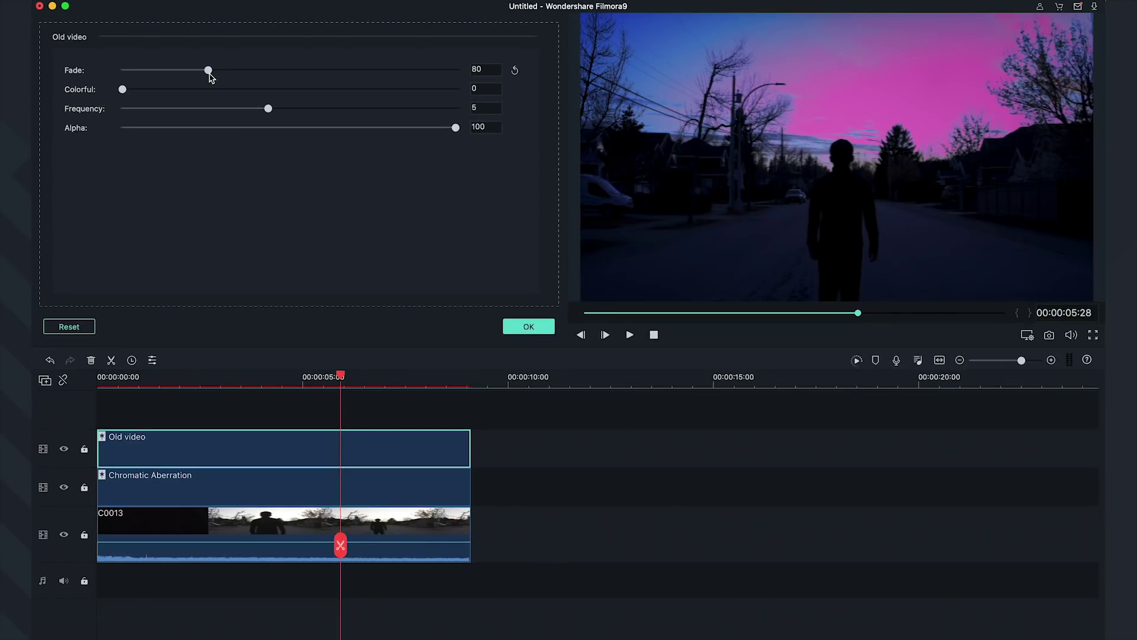
left_click(529, 326)
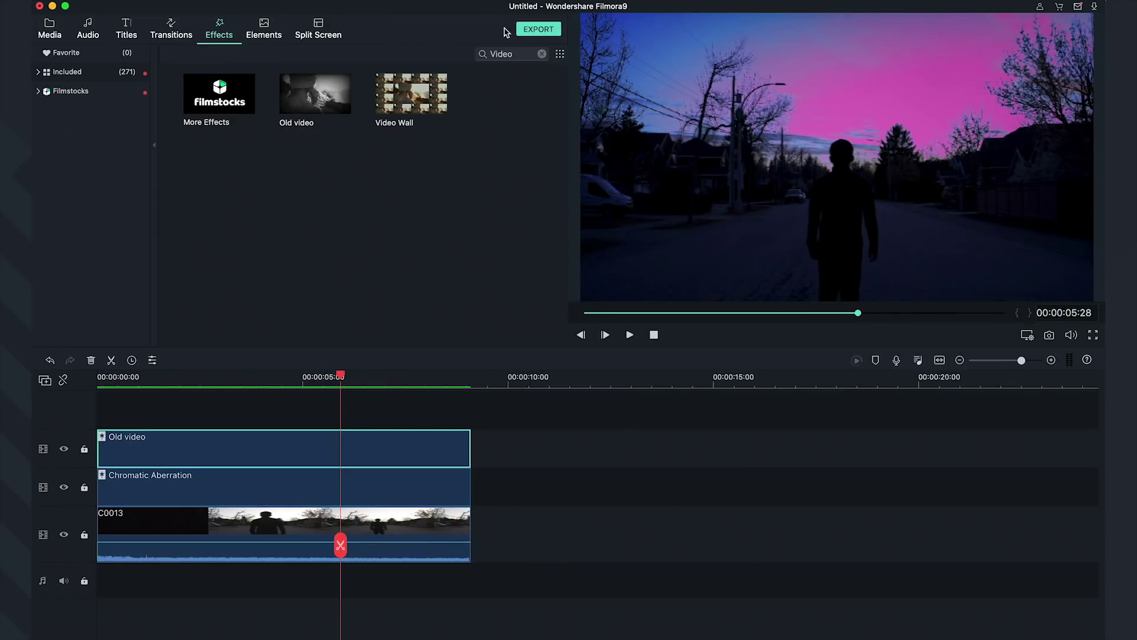
Step: Find the Static effect and place it above Old video, extended to the clip's full length
left_click(542, 54)
type("Stat")
left_click_drag(315, 93, 108, 402)
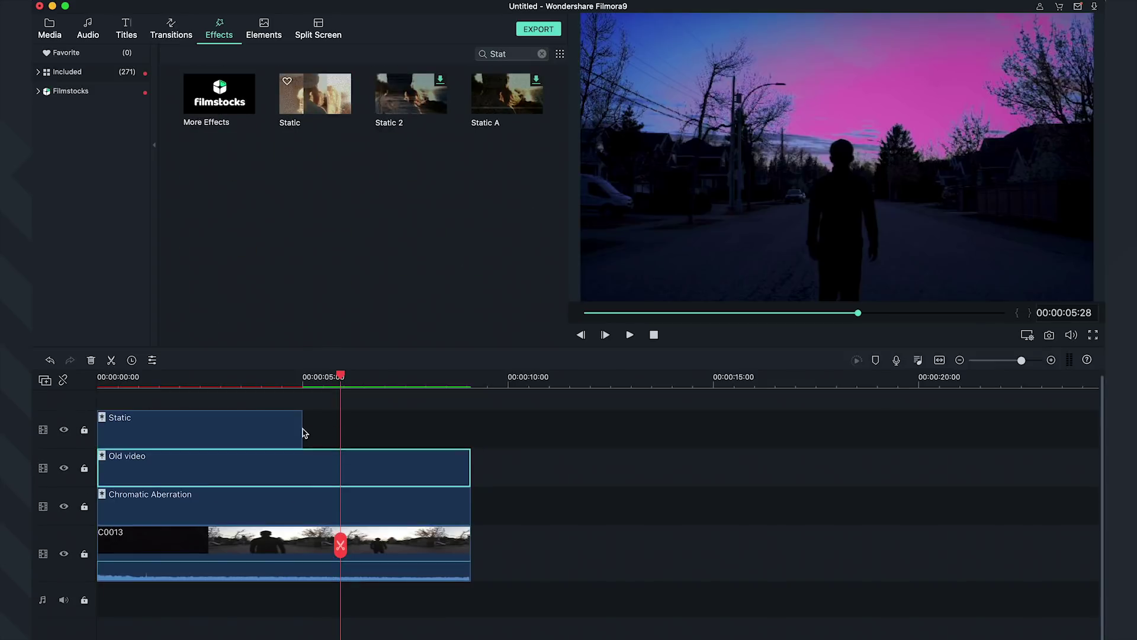
left_click_drag(303, 433, 471, 434)
Step: Place the Smoke Fog 02 element from the Smoke Vol 2 Pack above Static over the whole clip, with its opacity at 53%
left_click(204, 504)
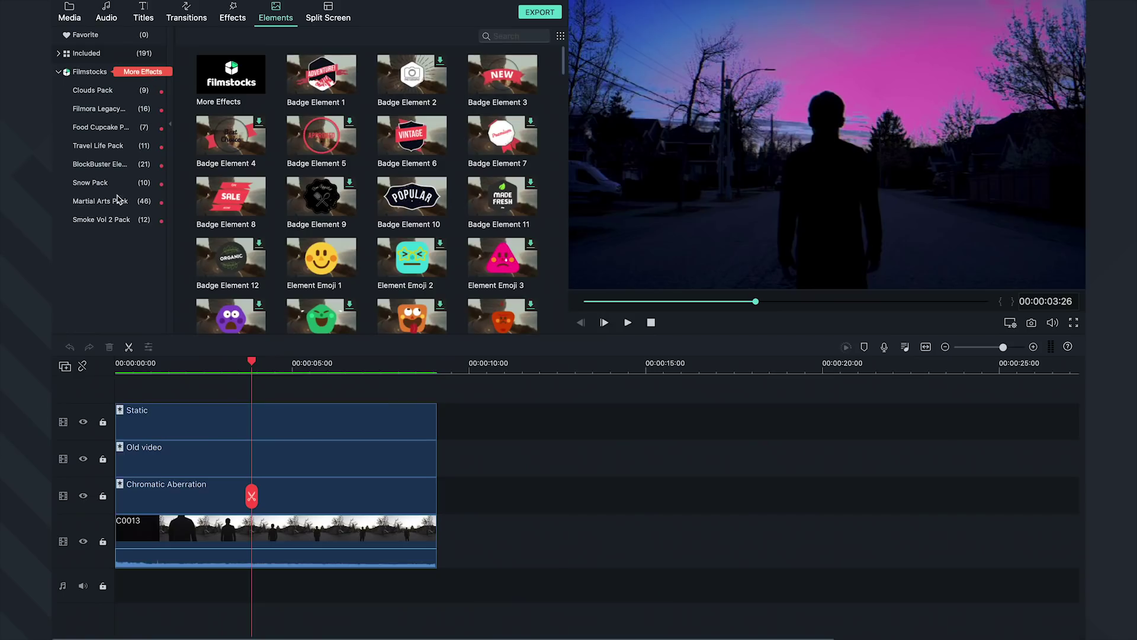
left_click(126, 221)
left_click(408, 76)
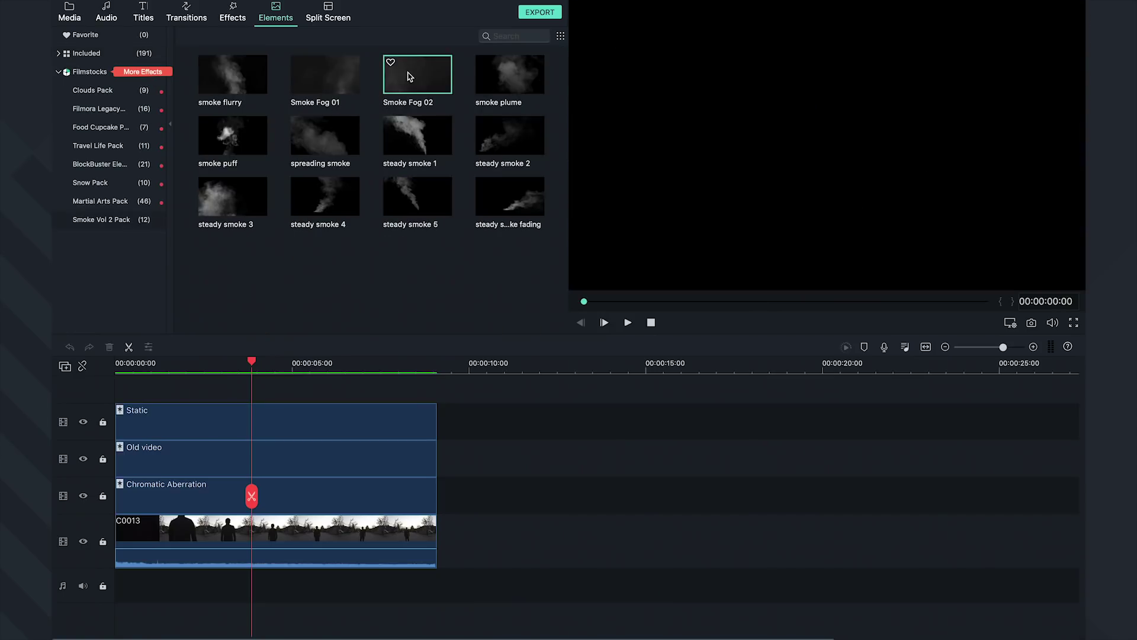
left_click_drag(408, 76, 450, 391)
double_click(415, 397)
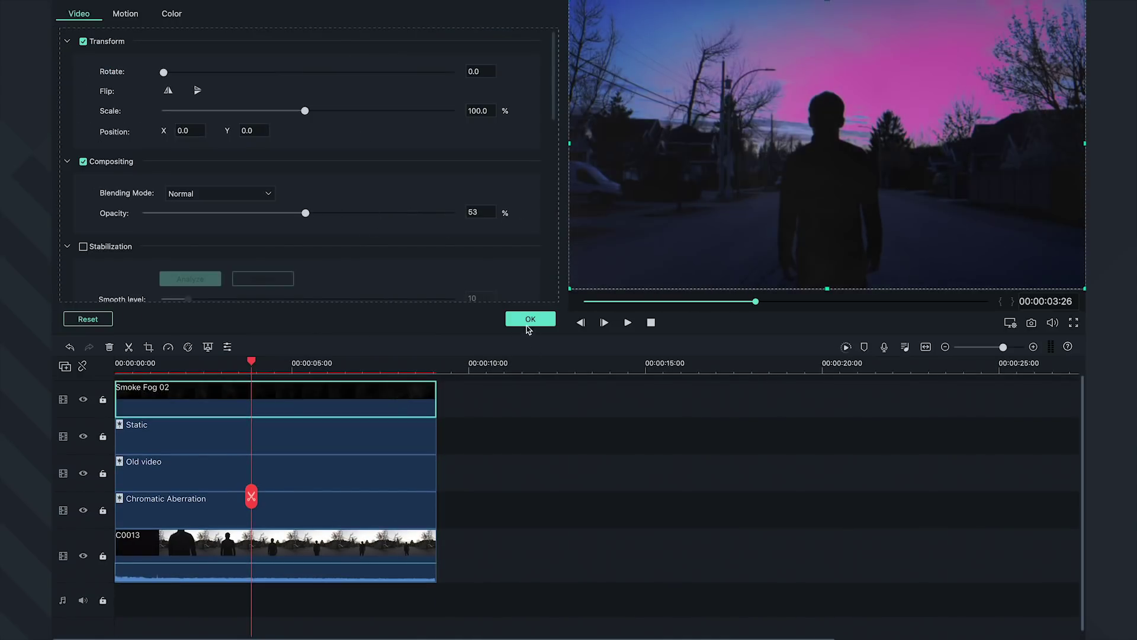
left_click(529, 319)
Step: Preview snowfall 01 from the Snow Pack and place it on a track above Smoke Fog 02, ending with the clip
left_click(246, 82)
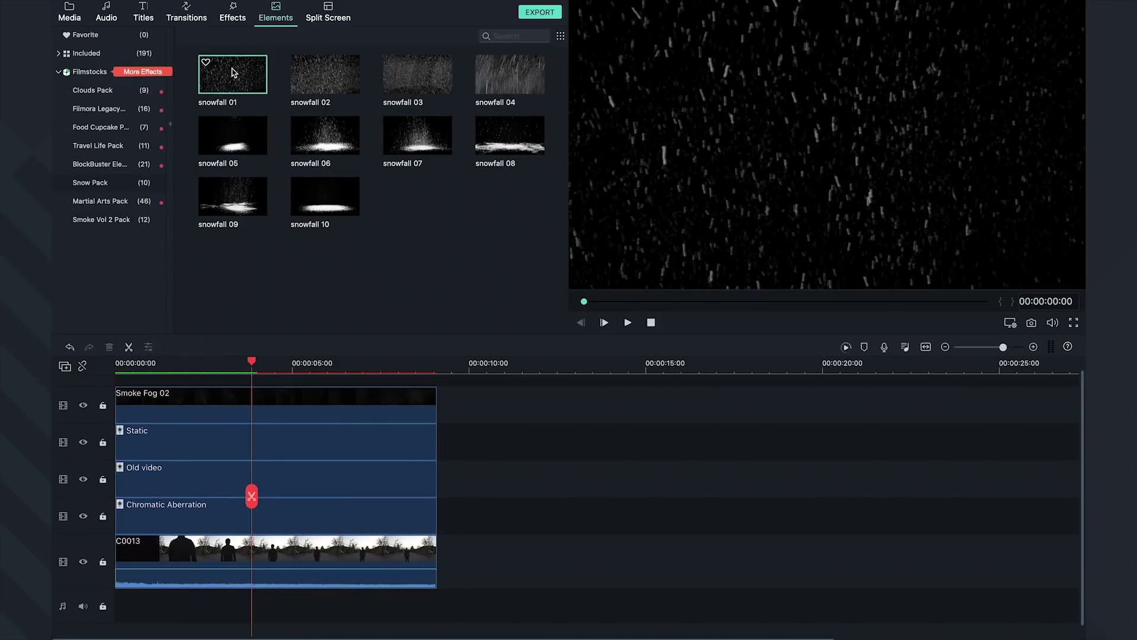
left_click(628, 323)
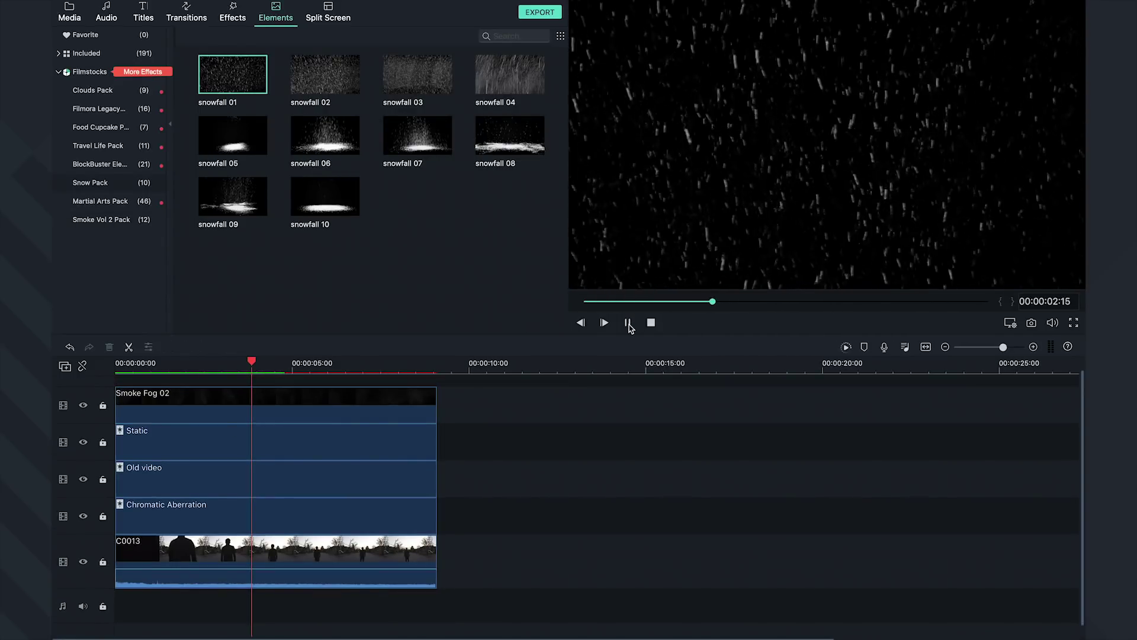
left_click_drag(232, 74, 242, 397)
mouse_move(379, 390)
left_mouse_down()
mouse_move(419, 385)
mouse_move(389, 399)
left_mouse_up()
Step: Set the snowfall 01 clip's contrast, saturation and brightness to -100 and its temperature to -73
double_click(389, 399)
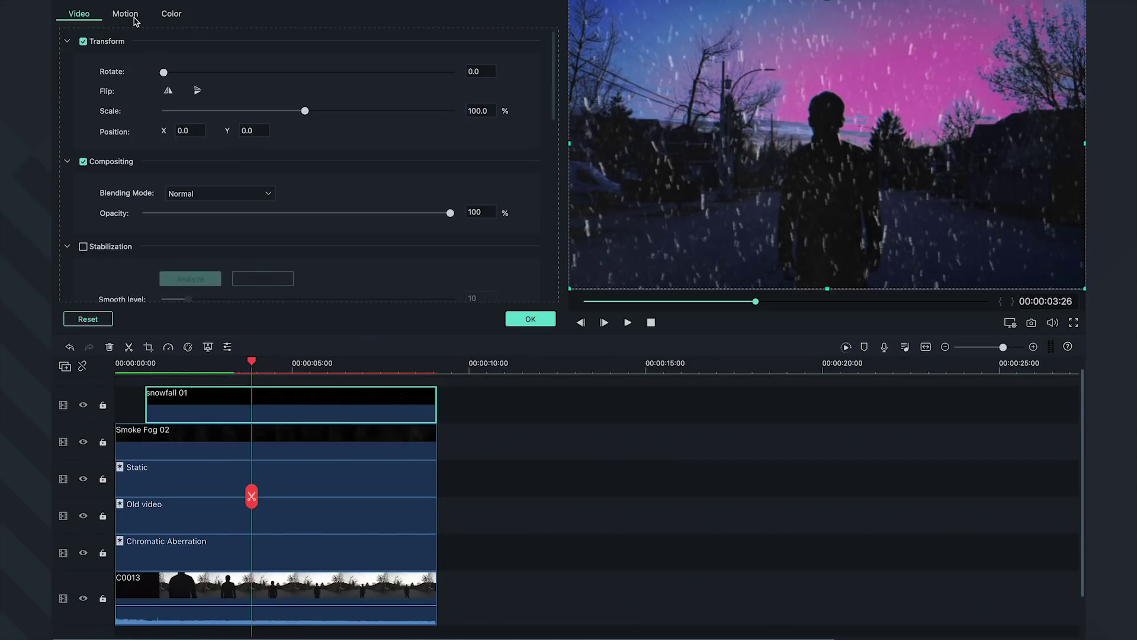
left_click(172, 19)
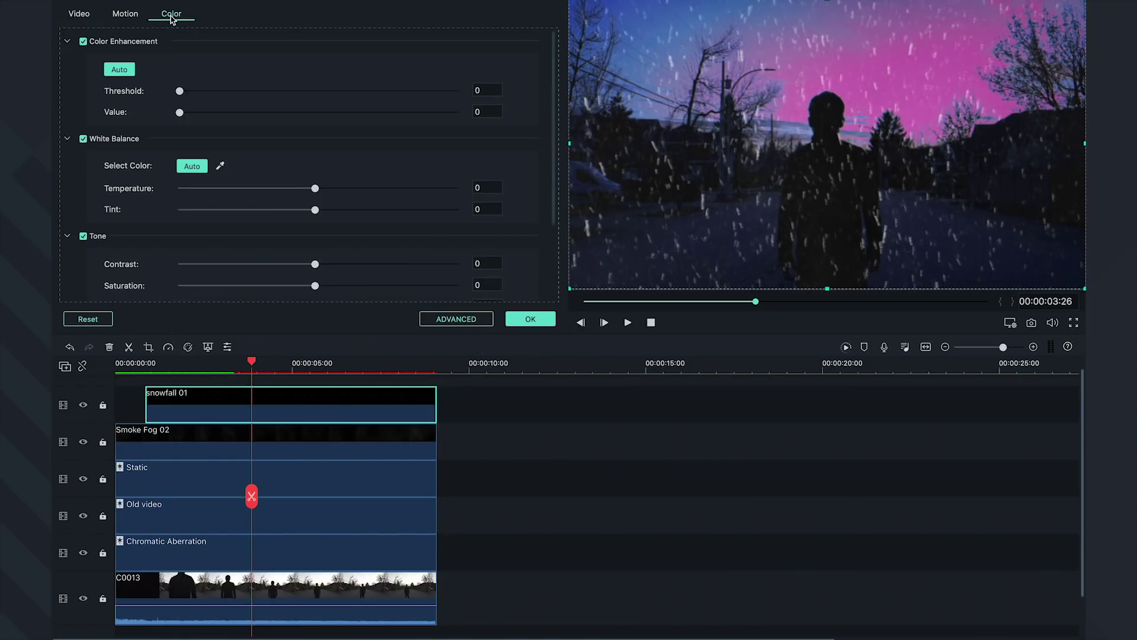
scroll(250, 132, "down", 3)
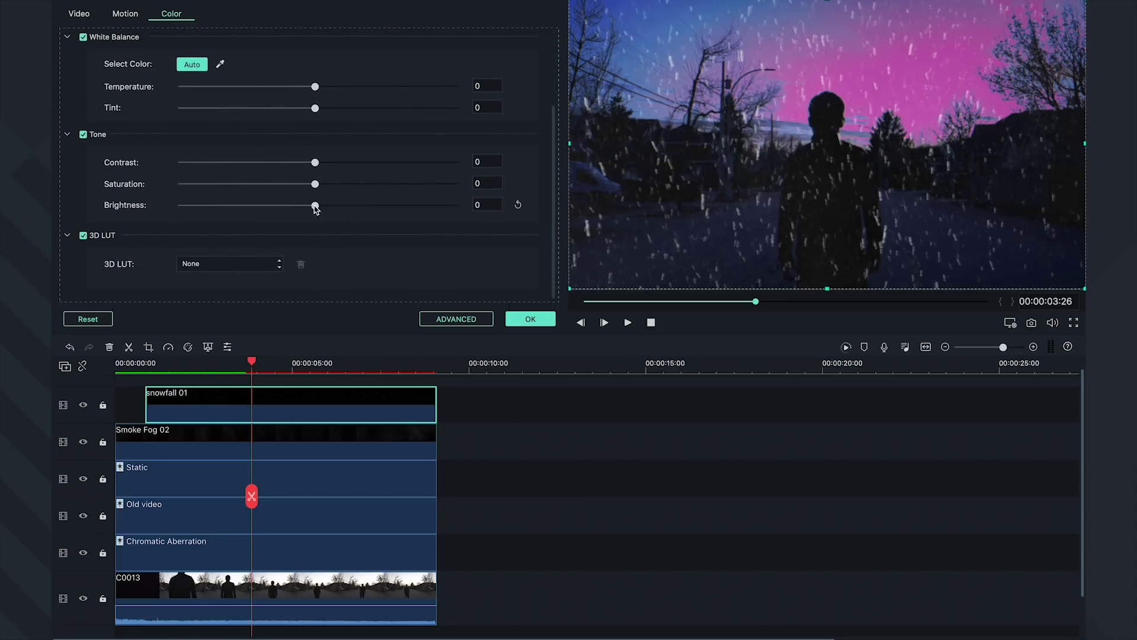
left_click_drag(316, 209, 148, 203)
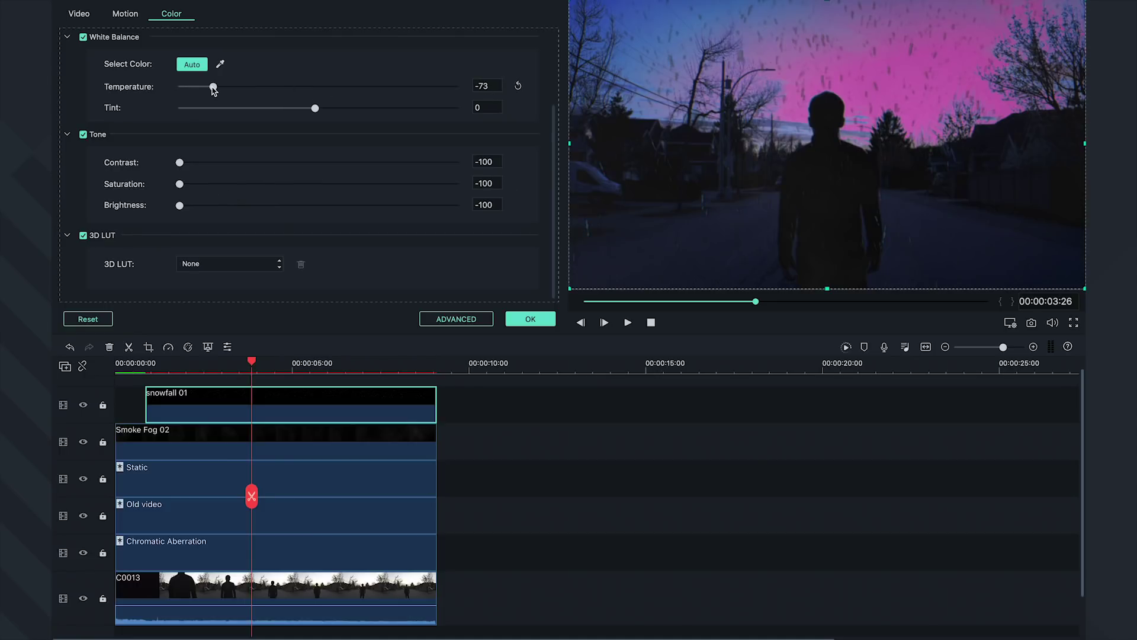
scroll(229, 135, "up", 4)
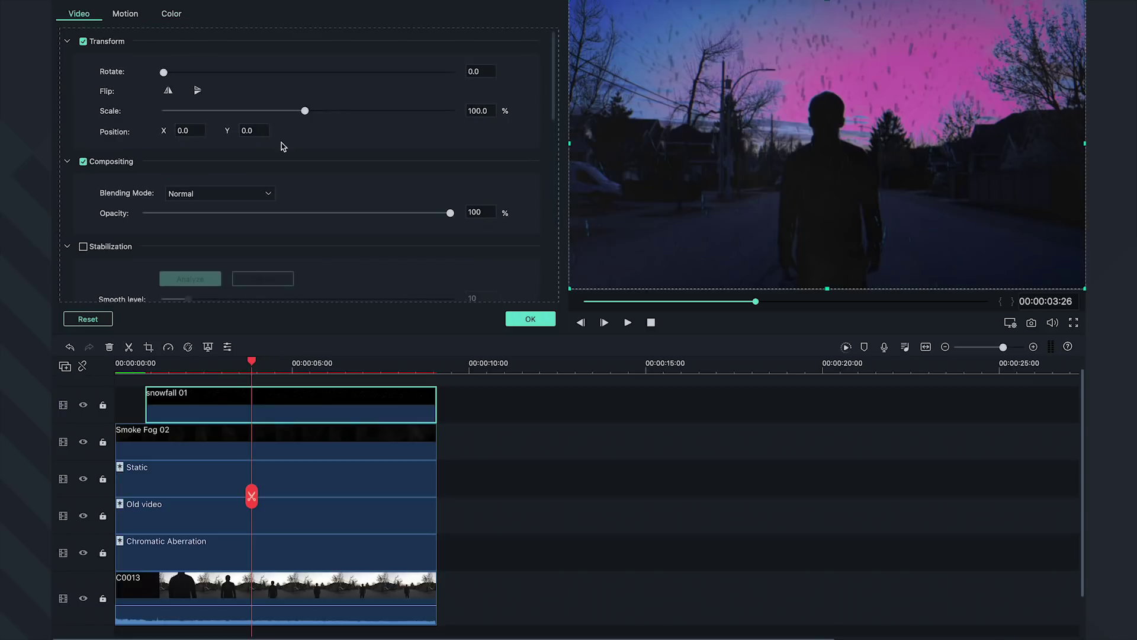
Step: Set snowfall 01's blending mode to Soft Light and apply its settings
left_click(219, 193)
left_click(196, 323)
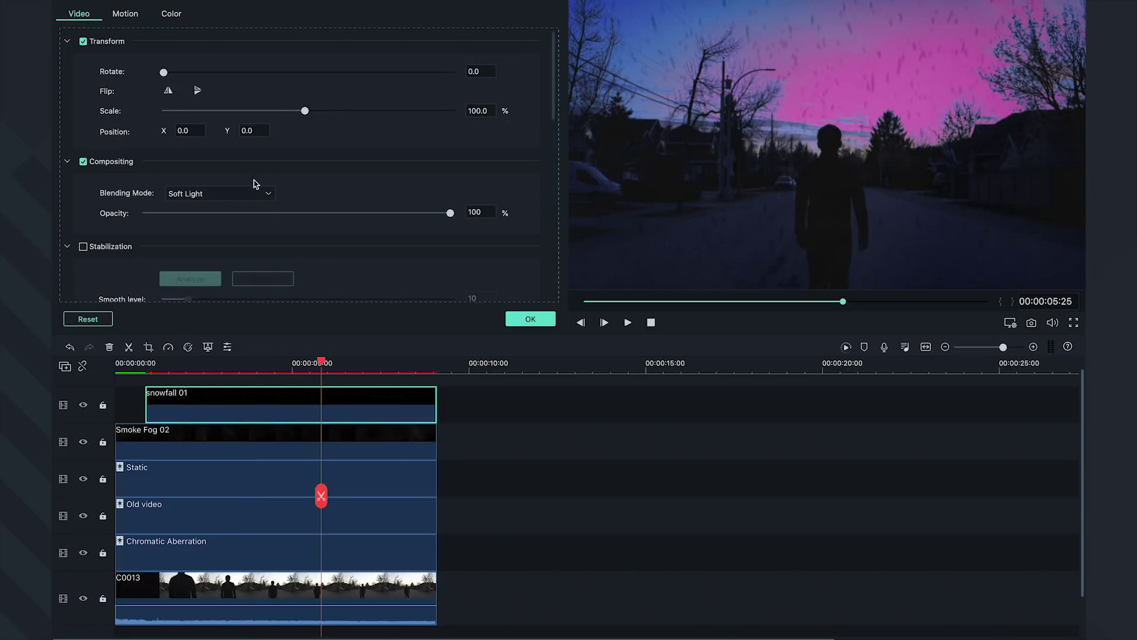
left_click(530, 319)
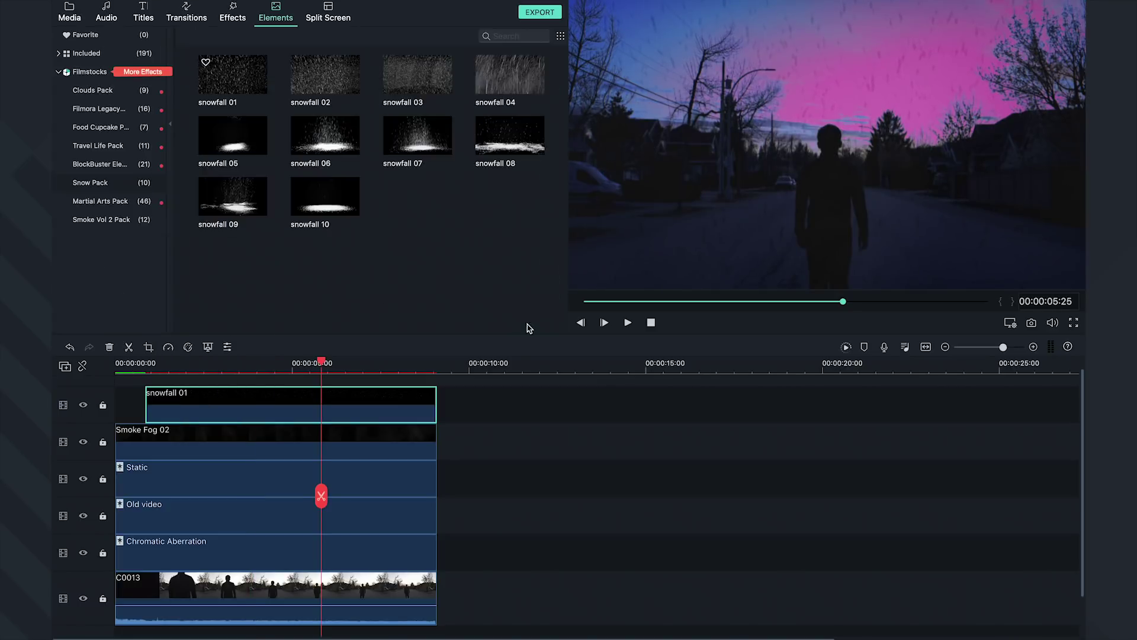
Step: Place Petals (Pink) 2 from the Martial Arts Pack on a track above snowfall 01, trimmed to the footage's full length
scroll(312, 207, "down", 15)
scroll(313, 207, "up", 2)
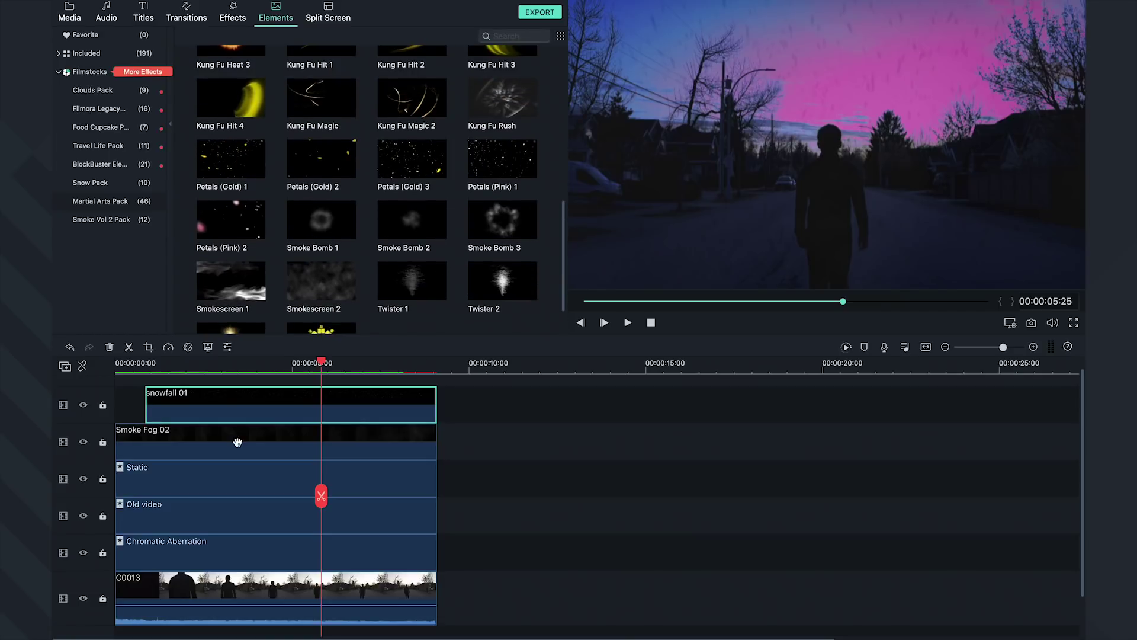
double_click(220, 233)
left_click_drag(221, 232, 119, 397)
left_click_drag(652, 411, 432, 411)
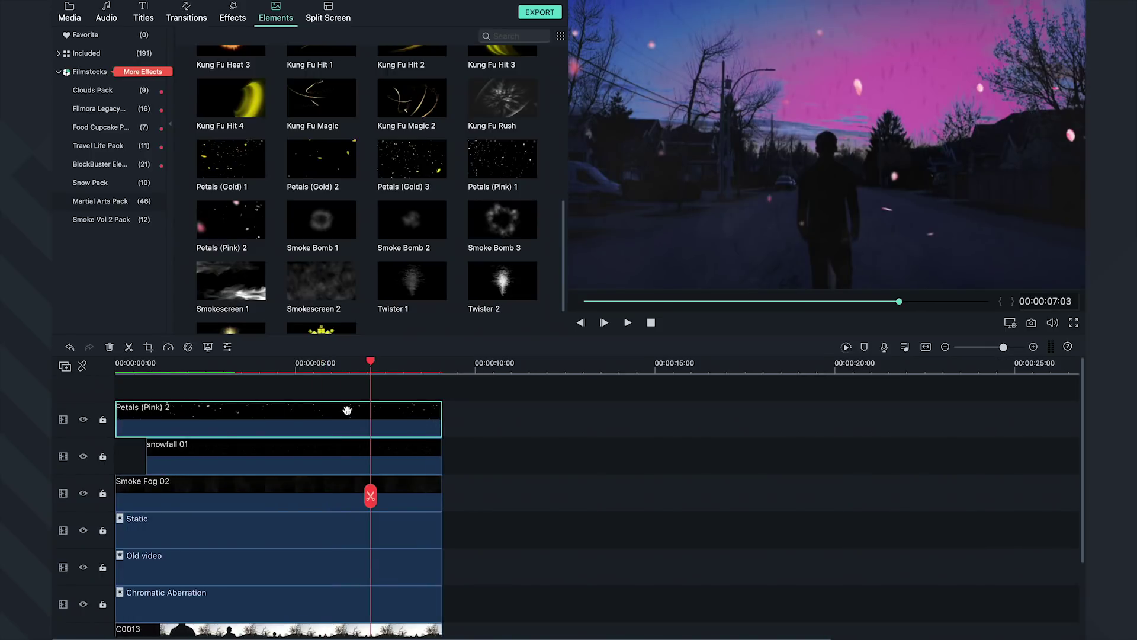
Step: Set Petals (Pink) 2's blending mode to Darken and its opacity to 68%
double_click(347, 411)
left_click(254, 189)
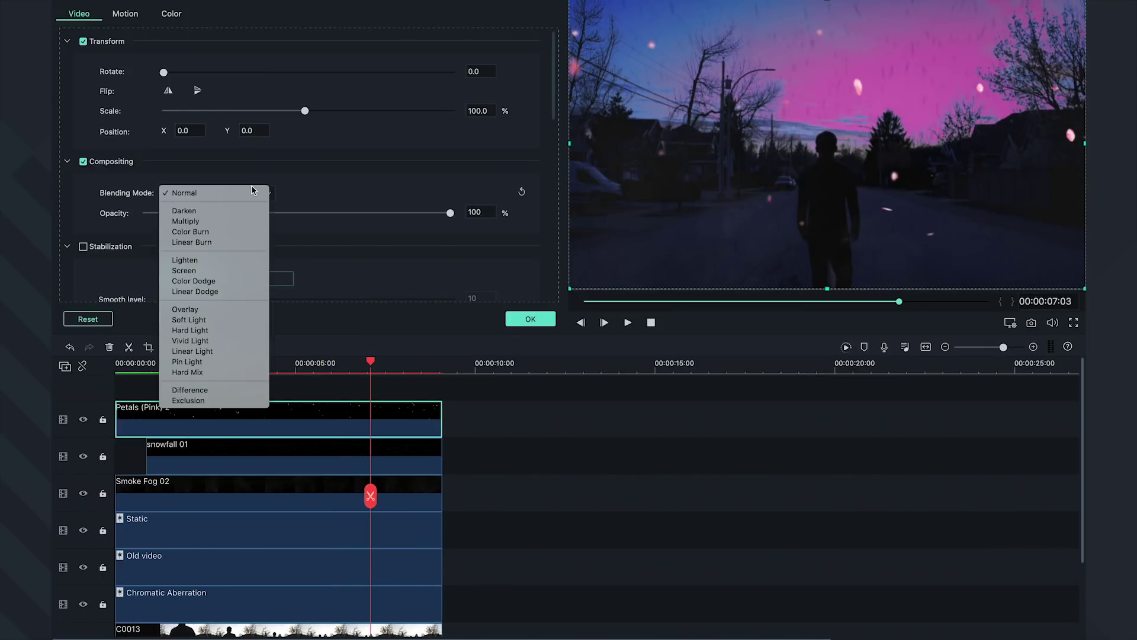
left_click(235, 211)
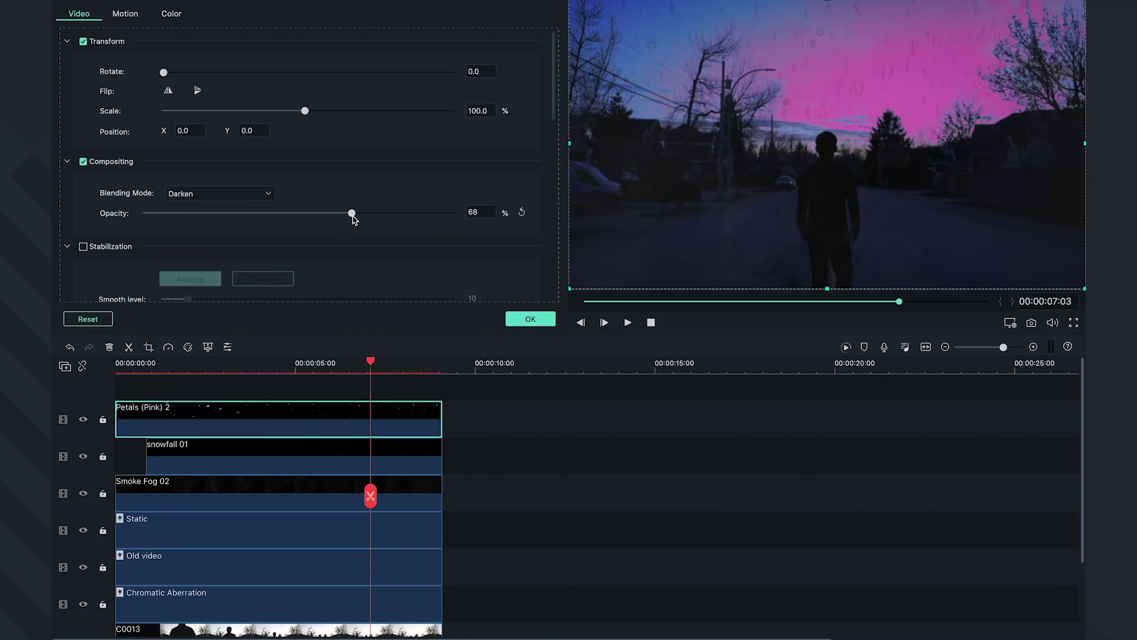
Step: Set the saturation and brightness of Petals (Pink) 2 to -100 and apply the settings
left_click(169, 15)
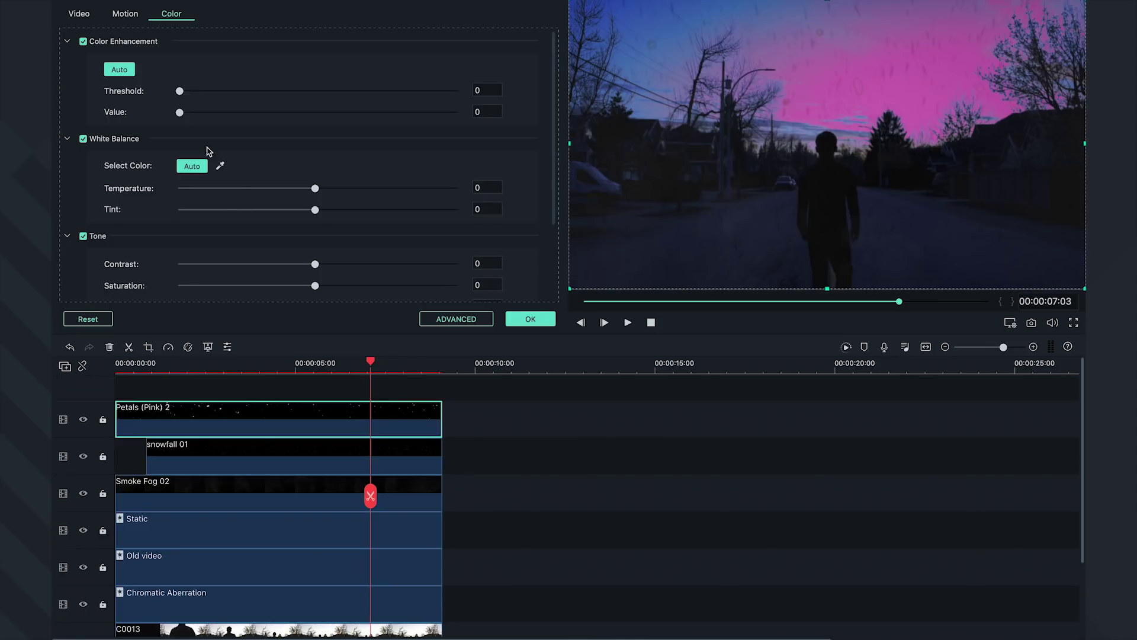
scroll(282, 216, "down", 4)
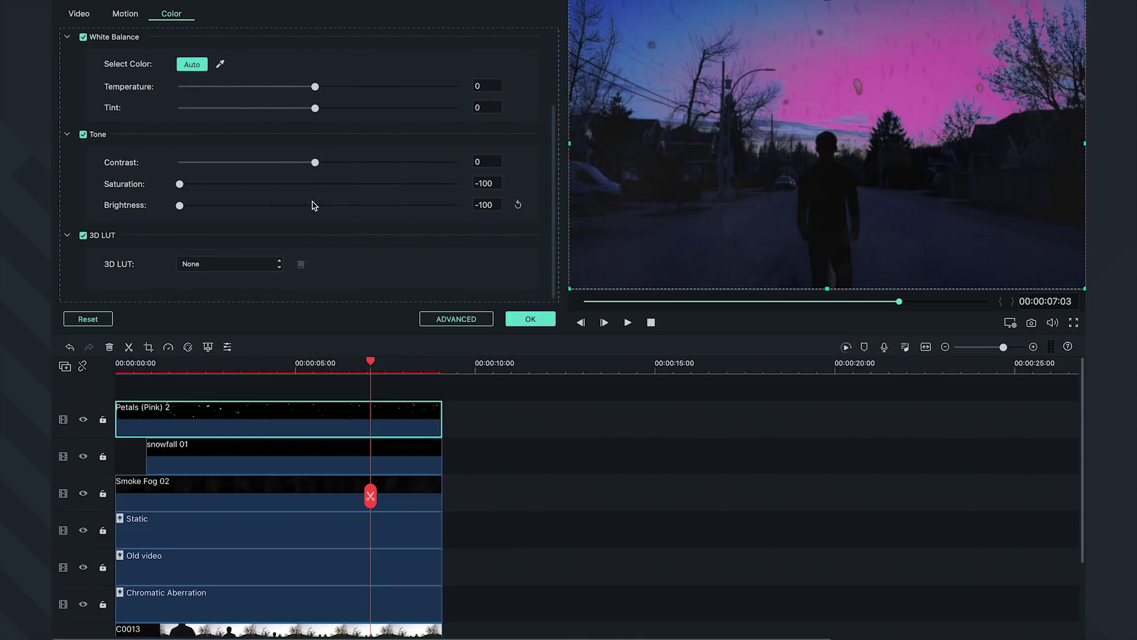
key("Return")
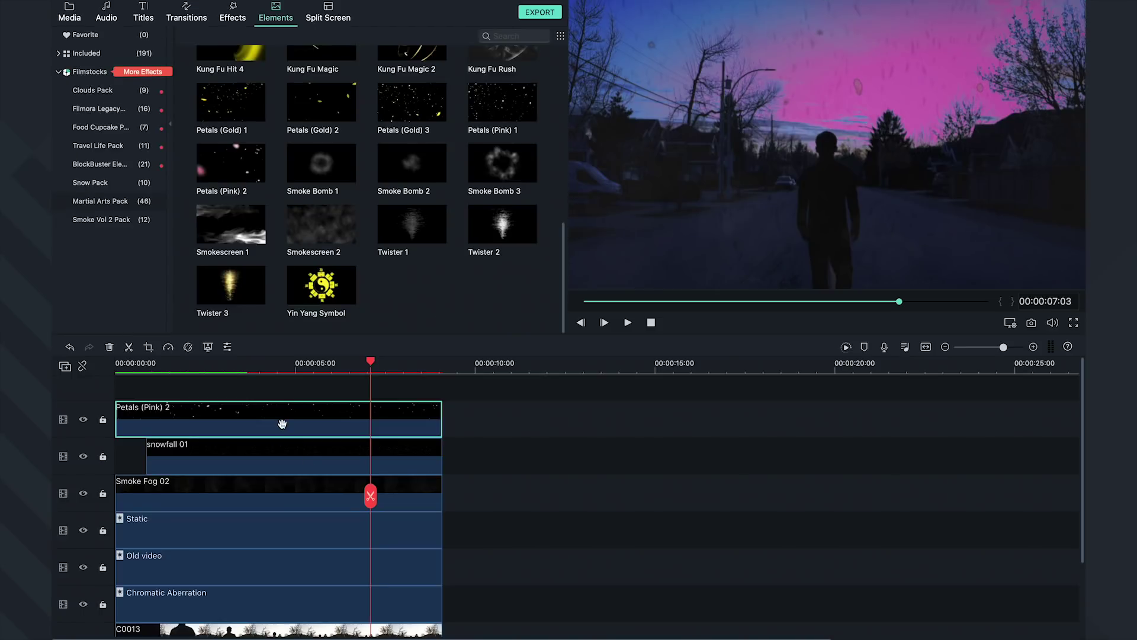
left_click(290, 400)
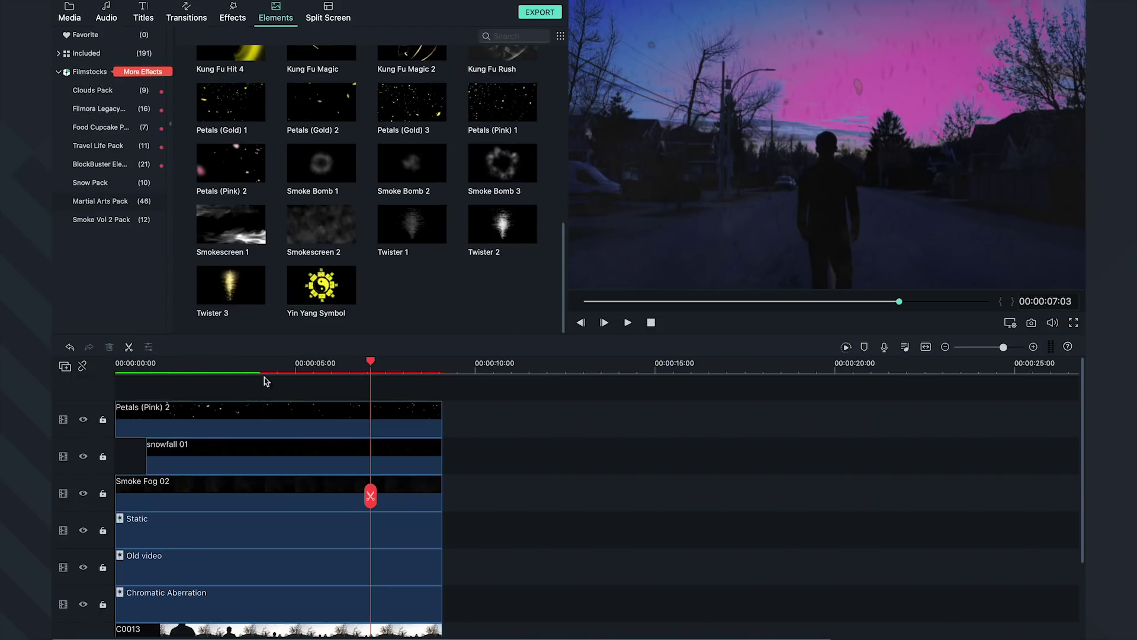
Step: Preview Electricity - 19 from the BlockBuster elements pack and place it above Petals (Pink) 2, starting just after the 5-second mark
left_click(109, 166)
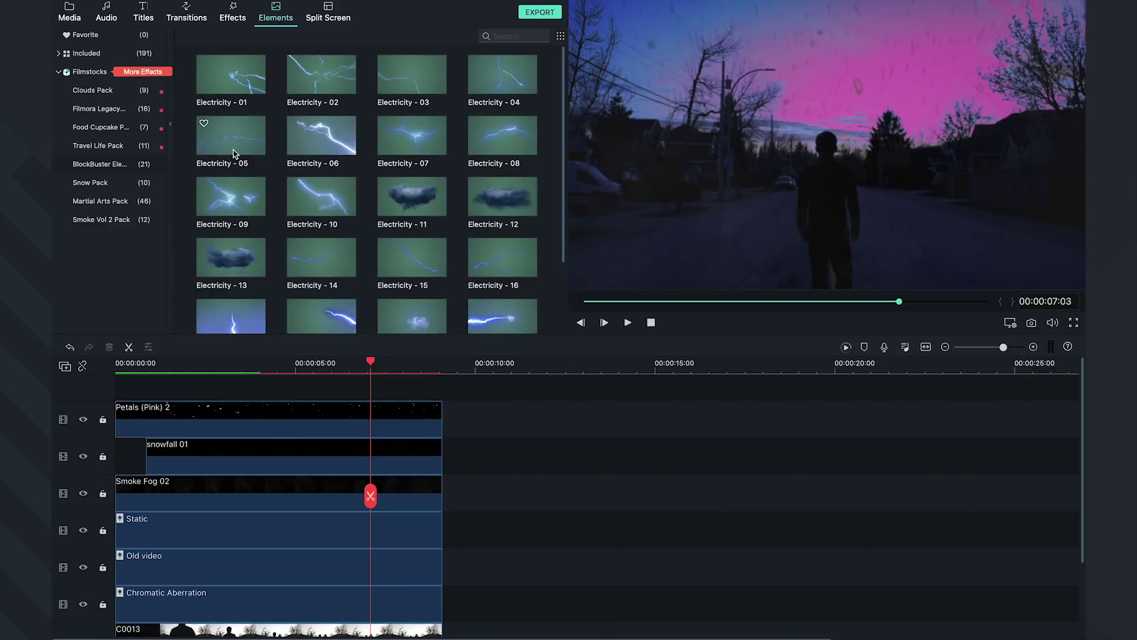
scroll(471, 314, "down", 3)
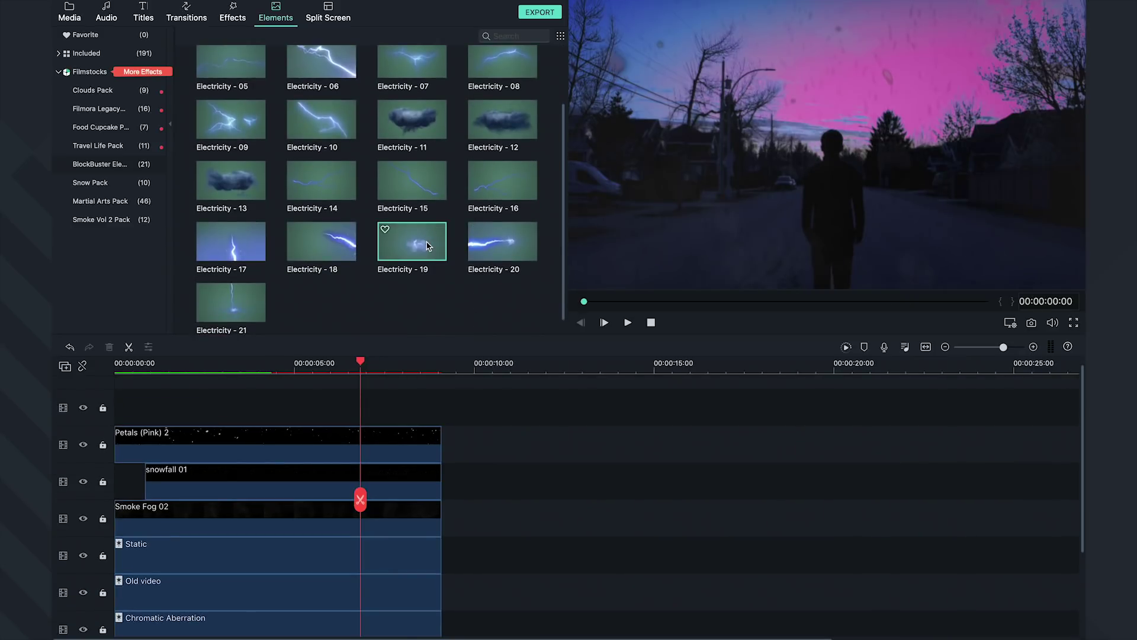
left_click(428, 246)
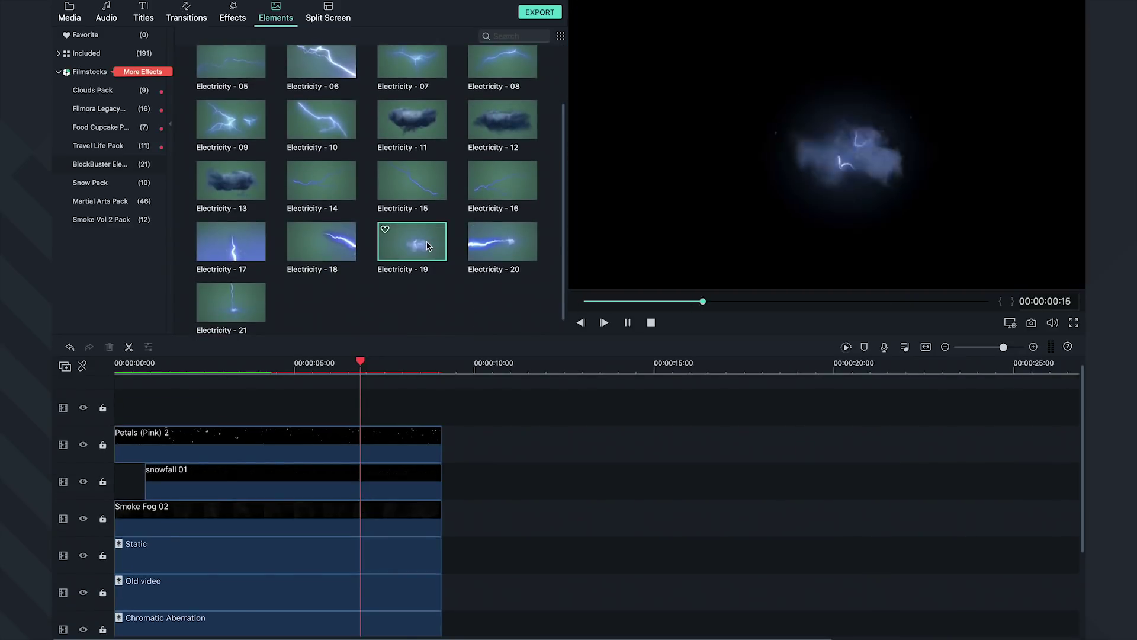
scroll(408, 237, "up", 1)
scroll(391, 231, "down", 2)
left_click_drag(383, 227, 341, 414)
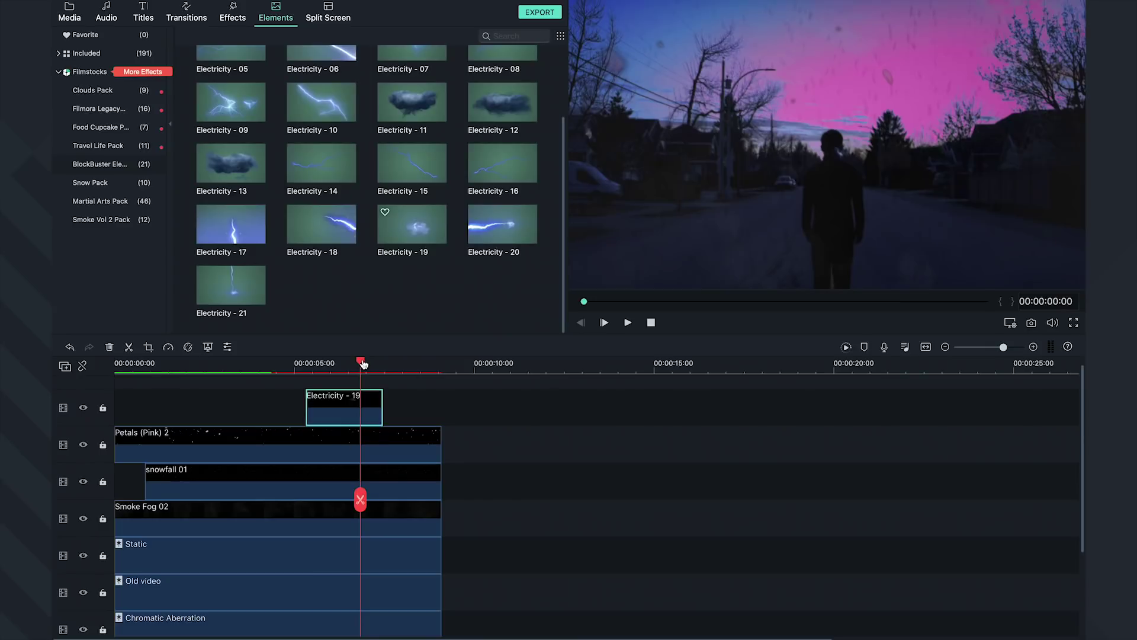
Step: Scale Electricity - 19 to 238.2% and move it up into the sky at X 0.0, Y 334.8
mouse_move(363, 364)
left_mouse_down()
mouse_move(312, 364)
mouse_move(352, 363)
left_mouse_up()
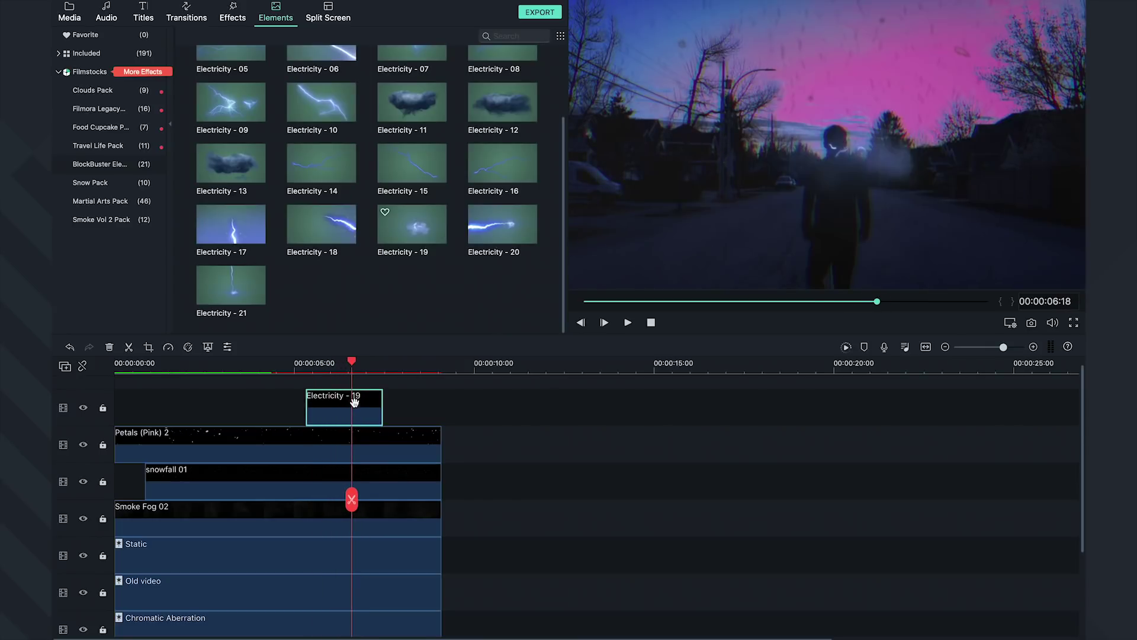
double_click(355, 411)
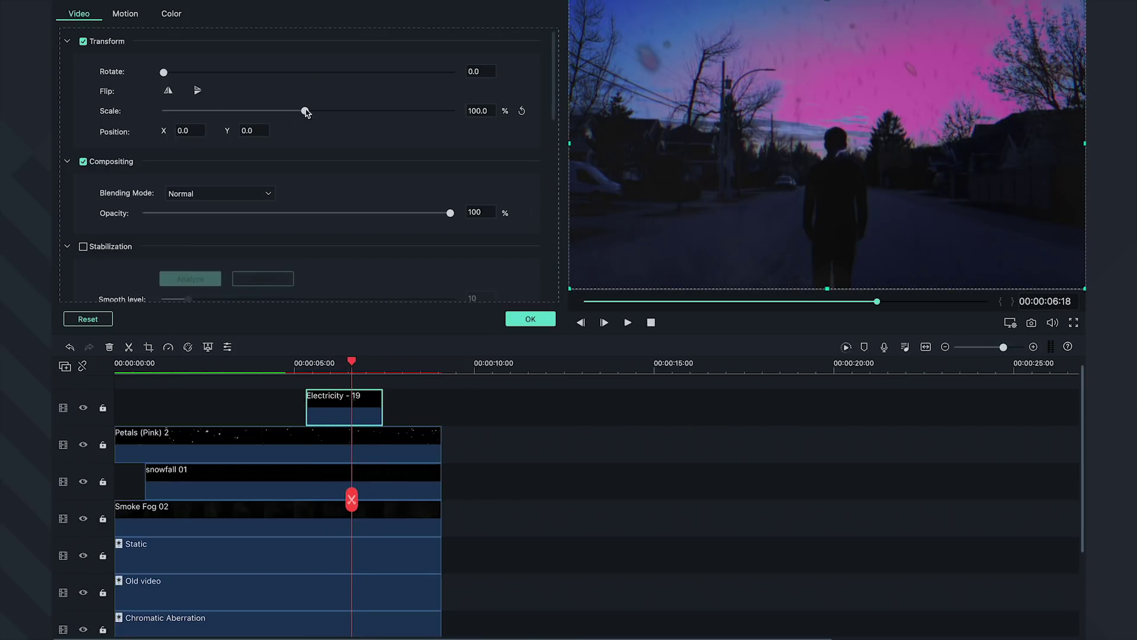
left_click_drag(306, 113, 354, 113)
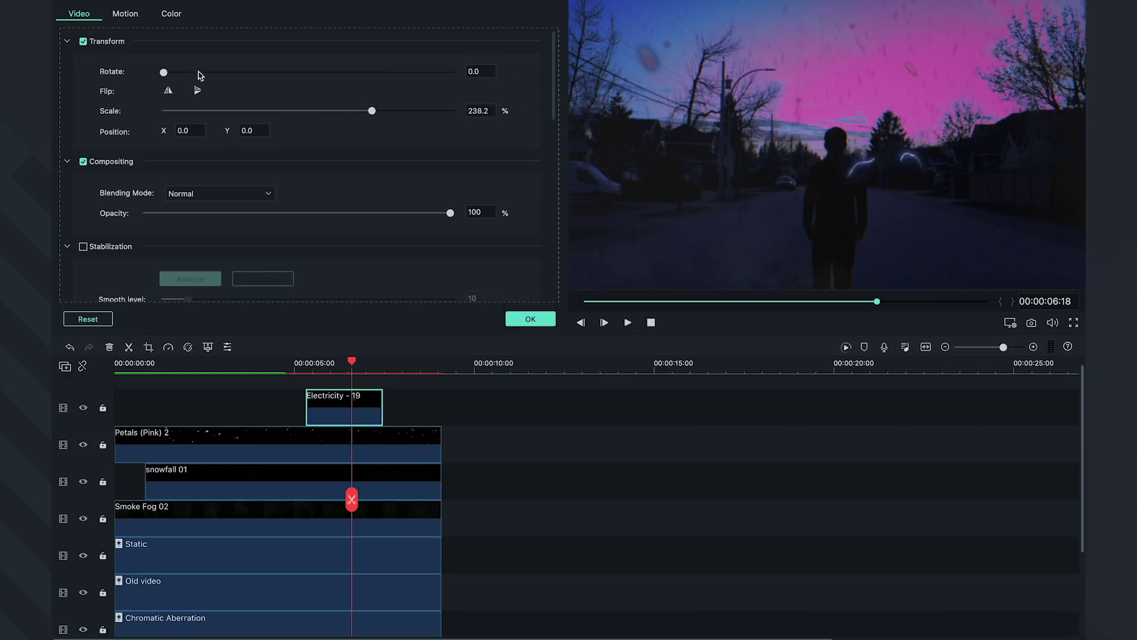
left_click_drag(888, 131, 876, 116)
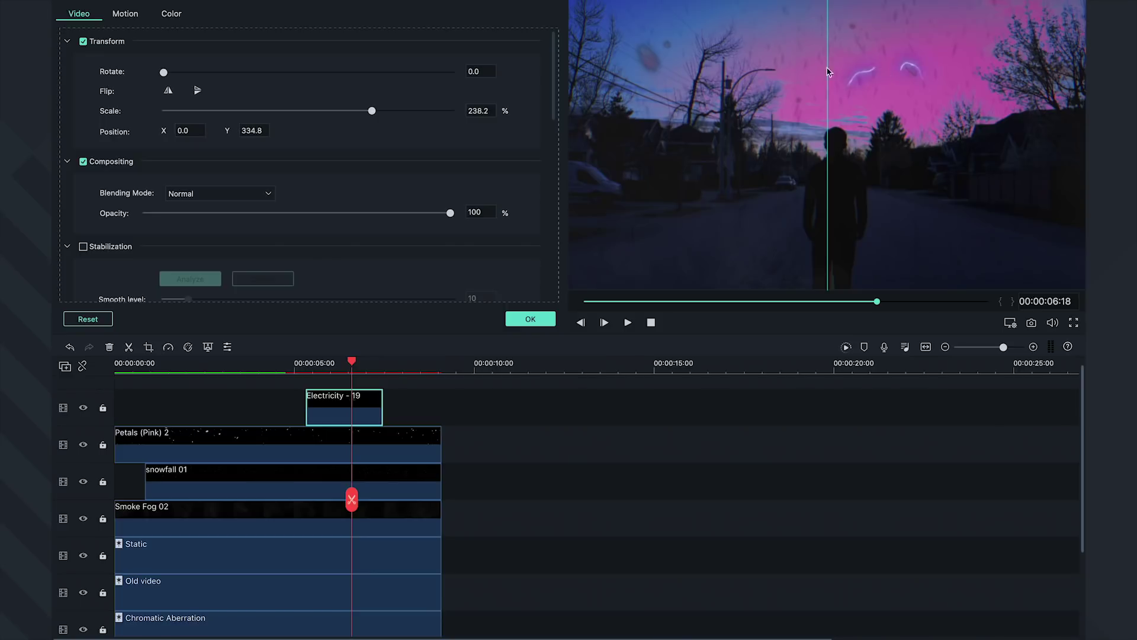
Step: Set Electricity - 19's blending mode to Screen with 72% opacity, play back the lightning, and apply the settings
left_click(256, 189)
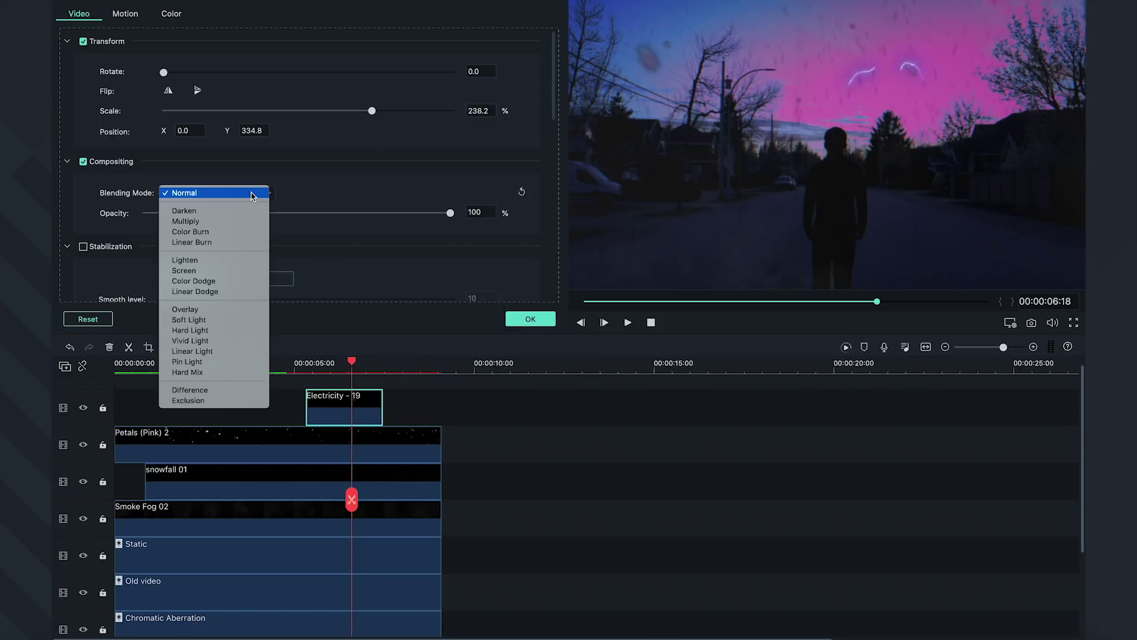
left_click(232, 271)
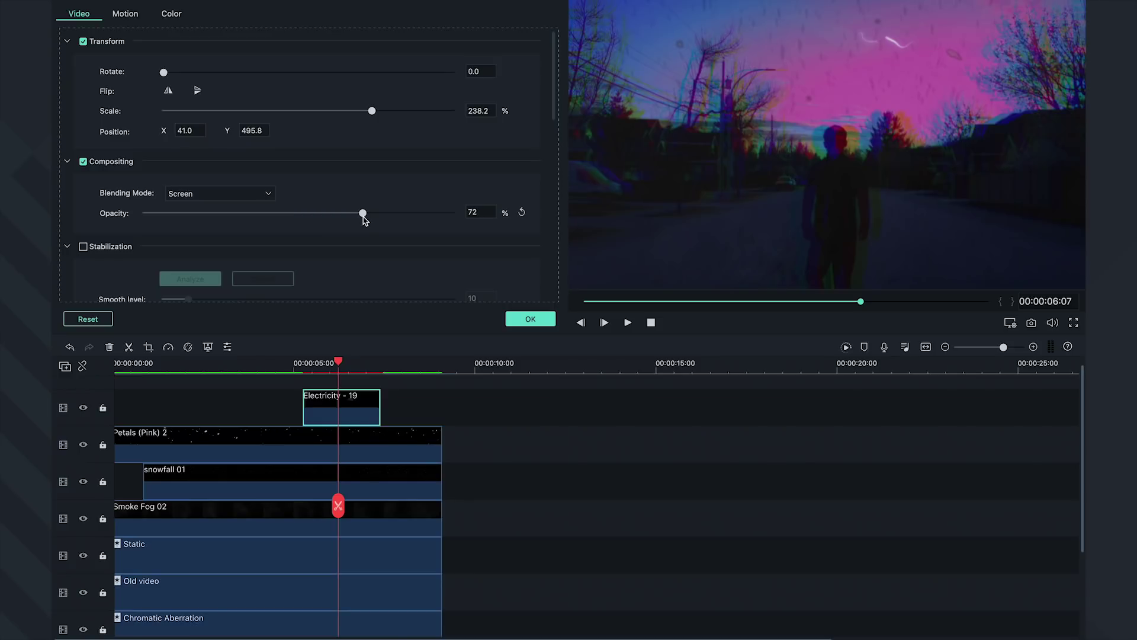
left_click(284, 361)
key("space")
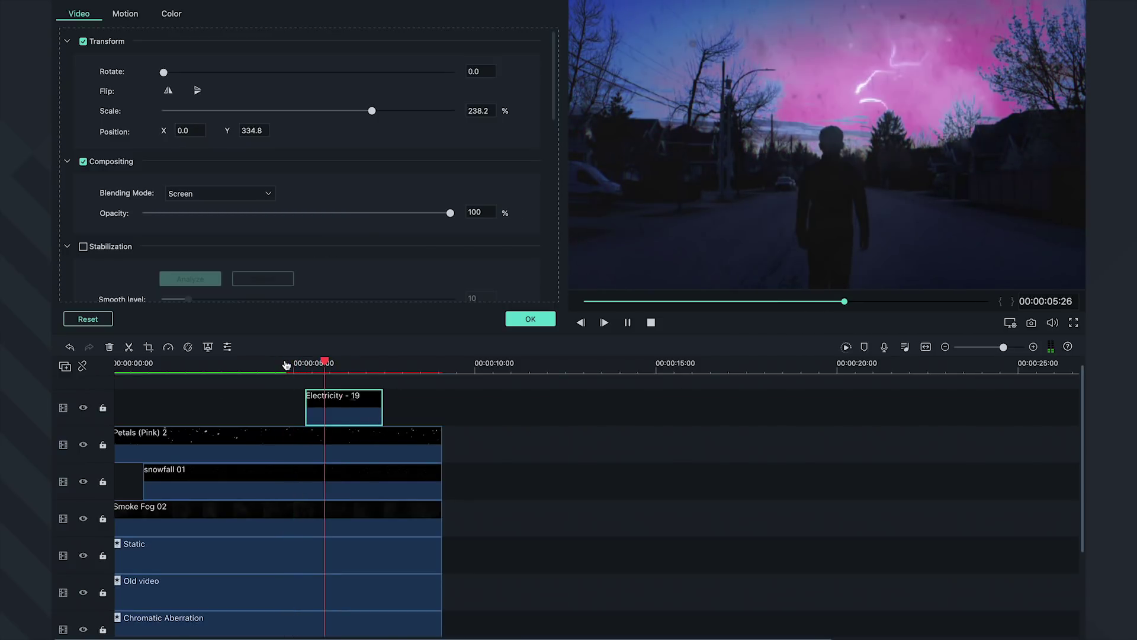
left_click(530, 319)
Step: Place Electricity - 09 directly after Electricity - 19 on the same track, trimmed to end with the footage
left_click(247, 201)
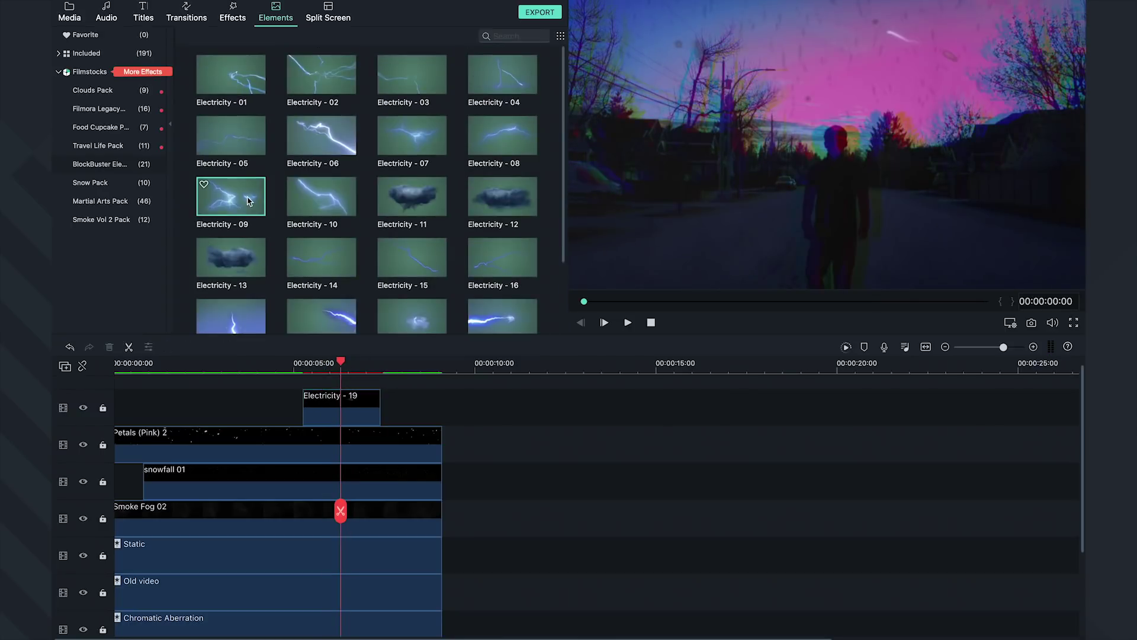
left_click_drag(248, 201, 415, 408)
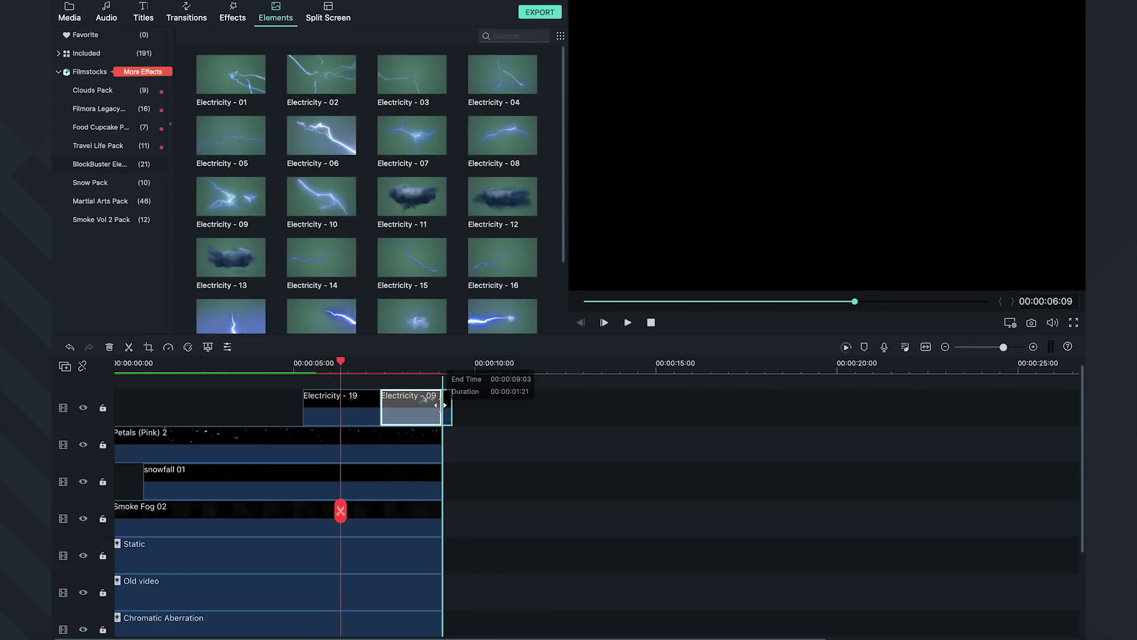
Step: Scale Electricity - 09 to 74.3% and move it into the sky at X 38.4, Y 399.6
left_click(386, 362)
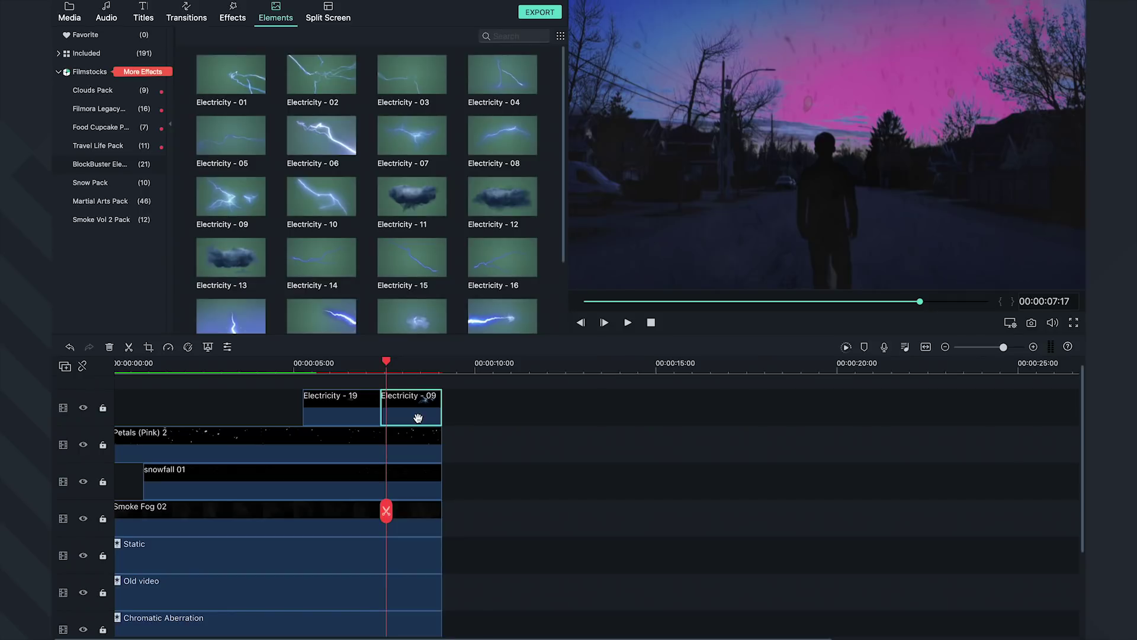
double_click(418, 418)
left_click_drag(305, 111, 268, 112)
left_click_drag(808, 155, 819, 48)
Step: Set Electricity - 09's blending mode to Screen with 58% opacity and shrink its frame slightly
left_click(261, 193)
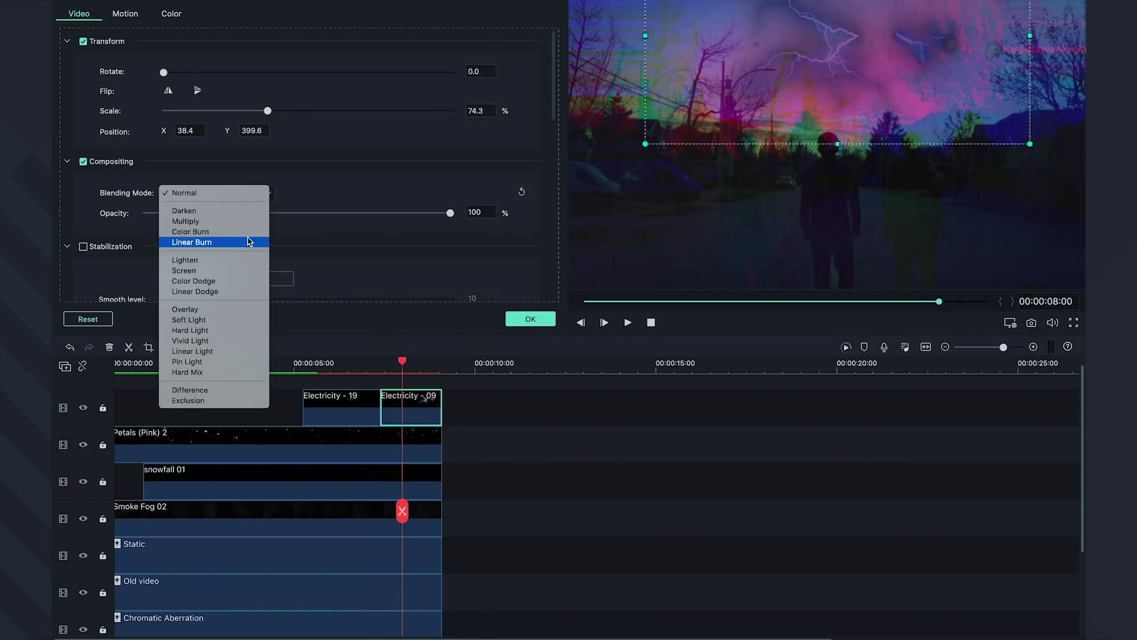
left_click(196, 264)
left_click_drag(450, 212, 320, 217)
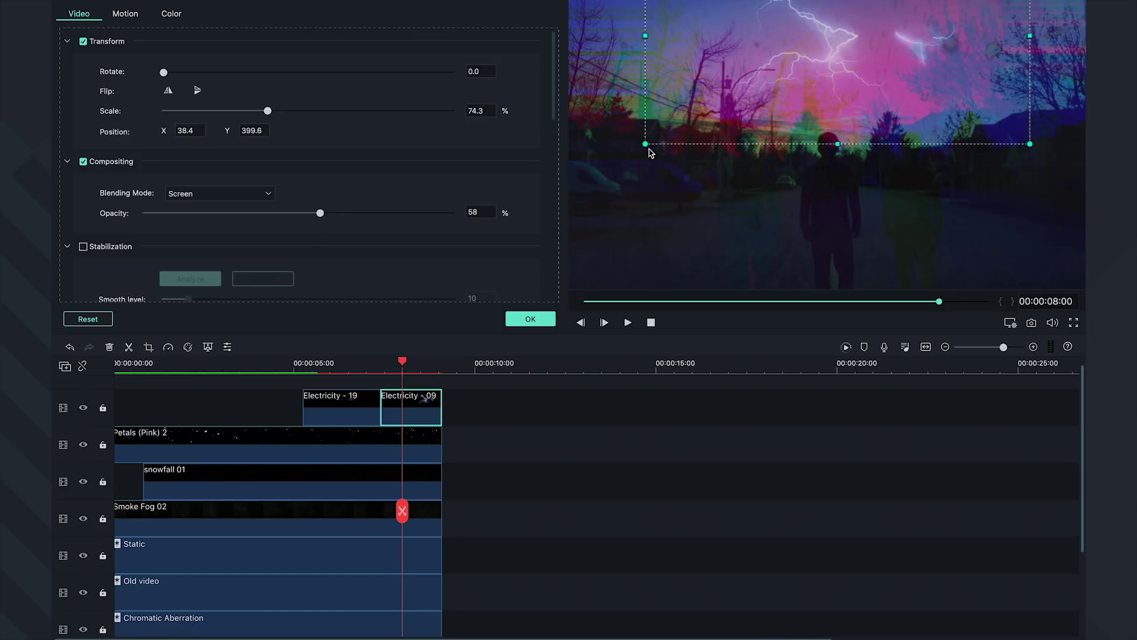
left_click_drag(648, 148, 668, 148)
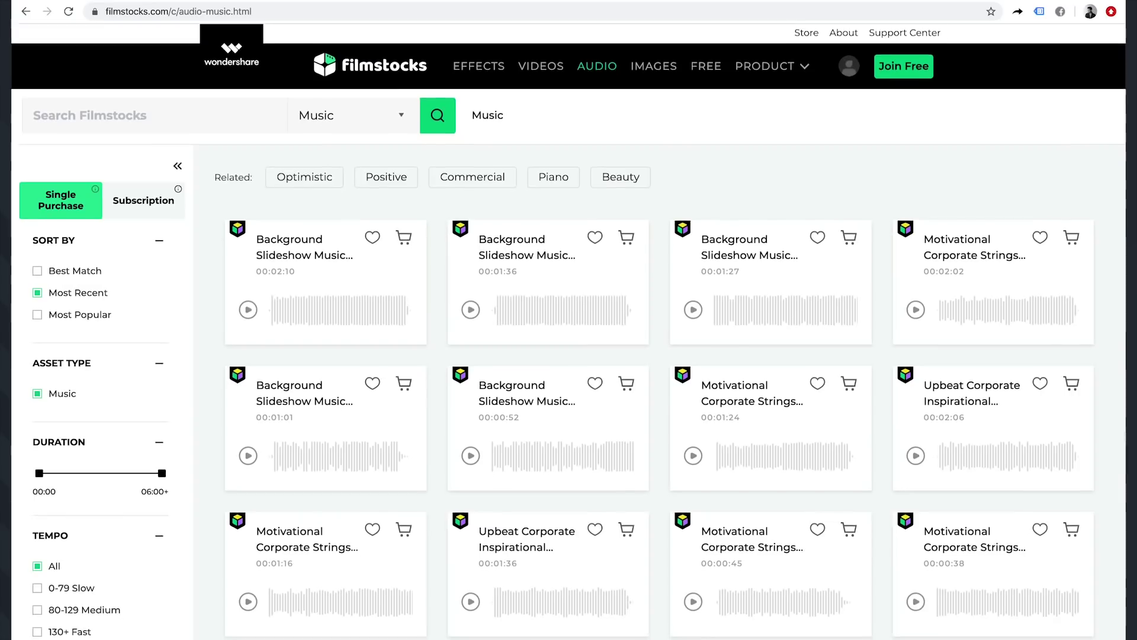
Step: Switch to the Filmstocks website and browse its most recent music tracks
scroll(569, 332, "down", 5)
scroll(659, 391, "down", 5)
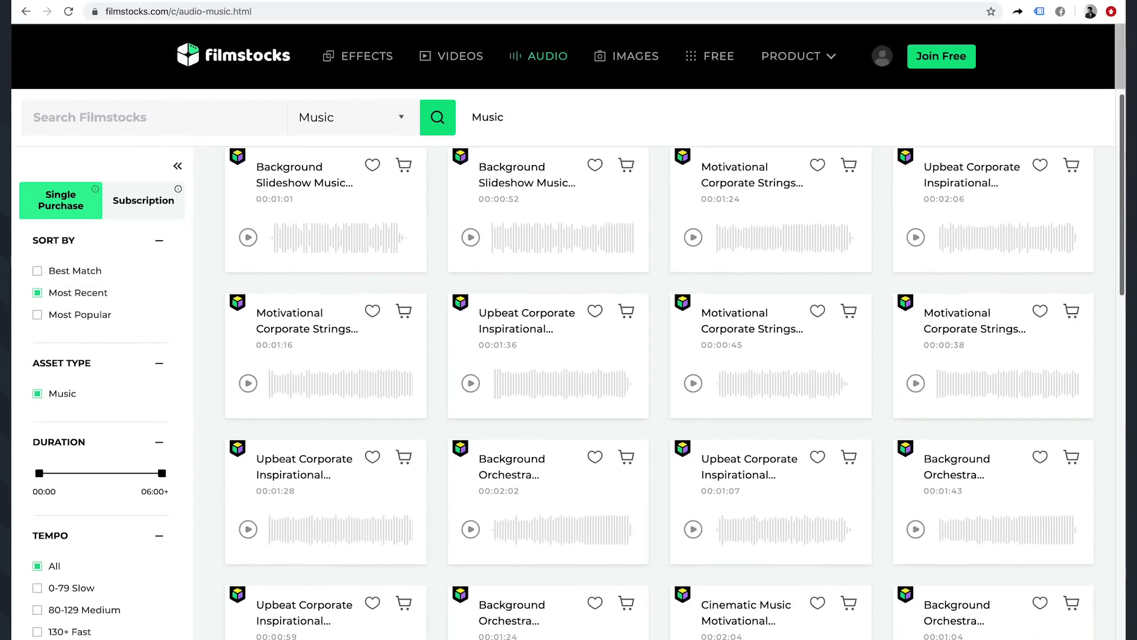
scroll(659, 391, "down", 5)
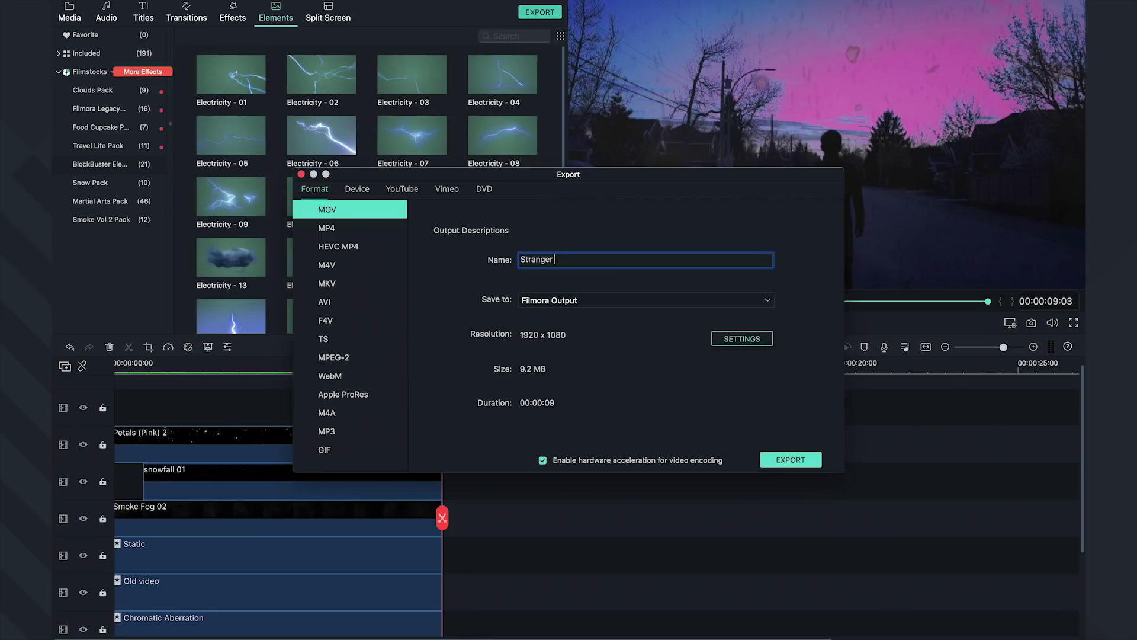
Step: Switch back to Filmora9 and export the project as a 1920 x 1080 MOV file to the Filmora Output folder
left_click(791, 460)
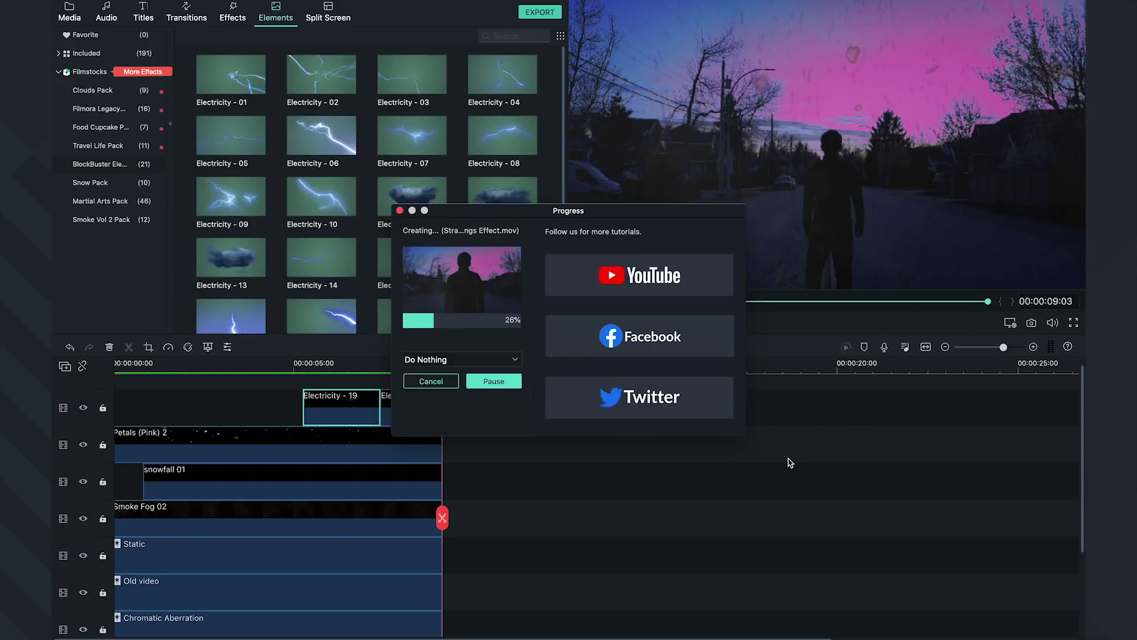